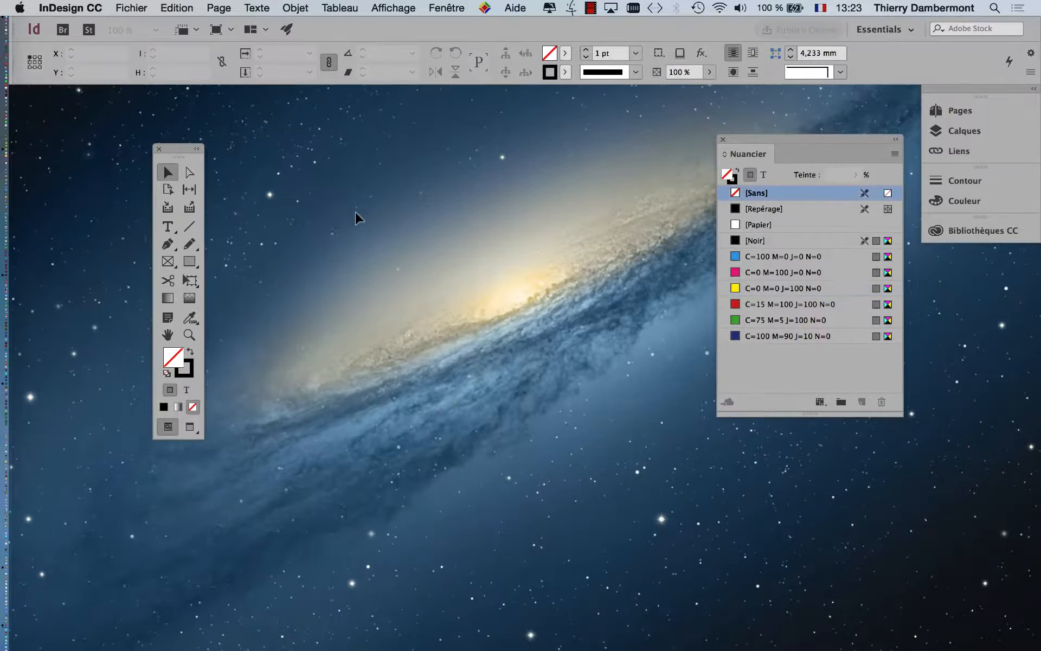
Create a one-page A4 portrait document, 210 × 297 mm, with facing pages.
left_click_drag(177, 145, 107, 115)
left_click(131, 8)
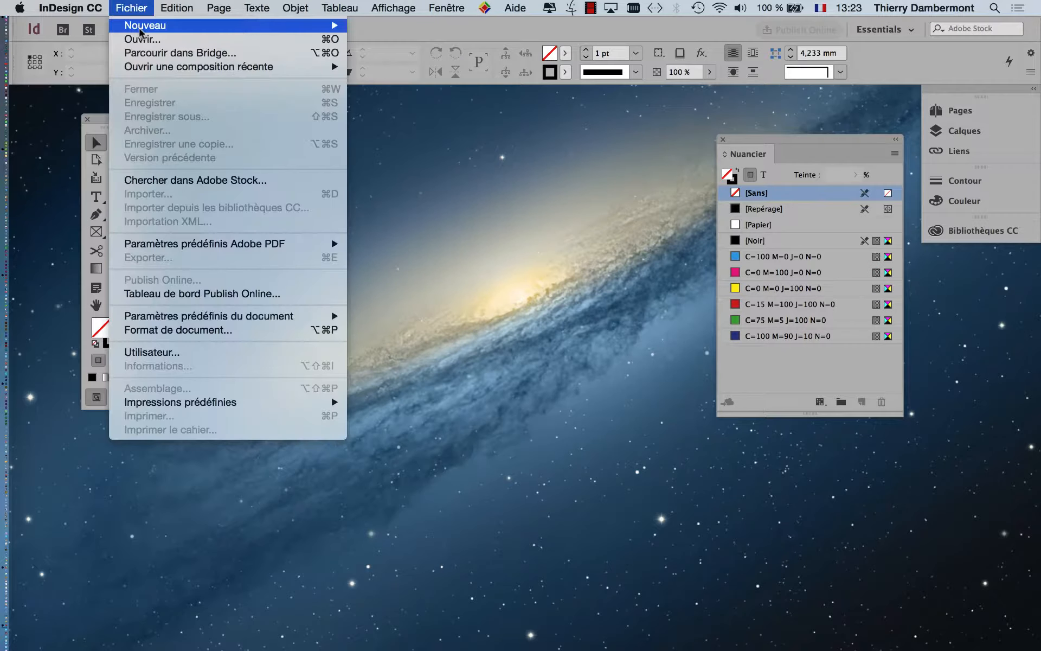
left_click(132, 7)
left_click(131, 7)
mouse_move(145, 25)
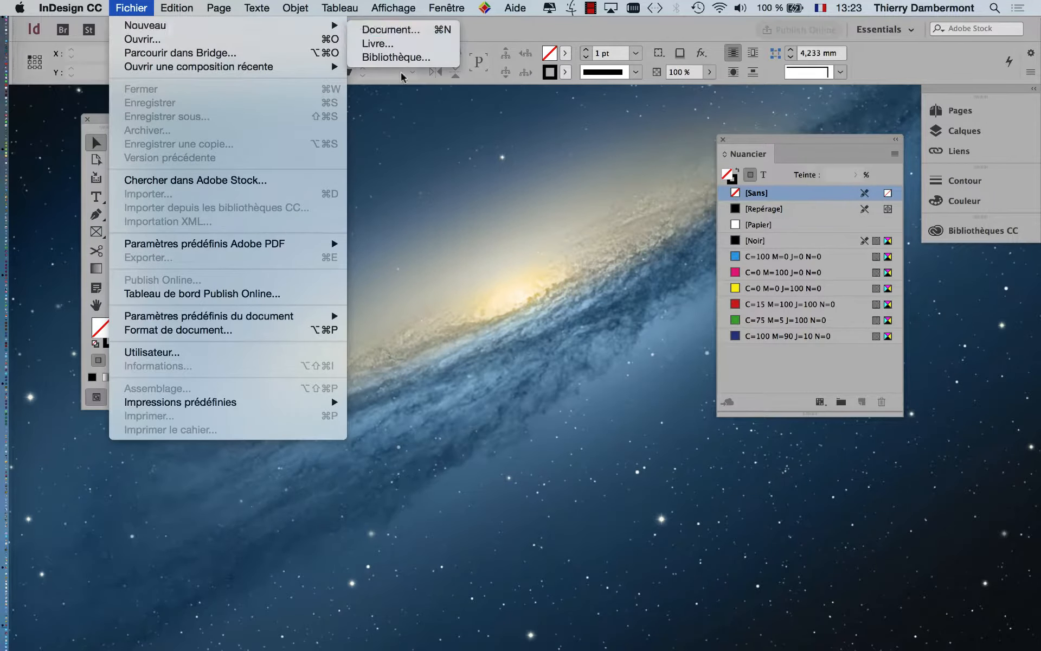
left_click(362, 29)
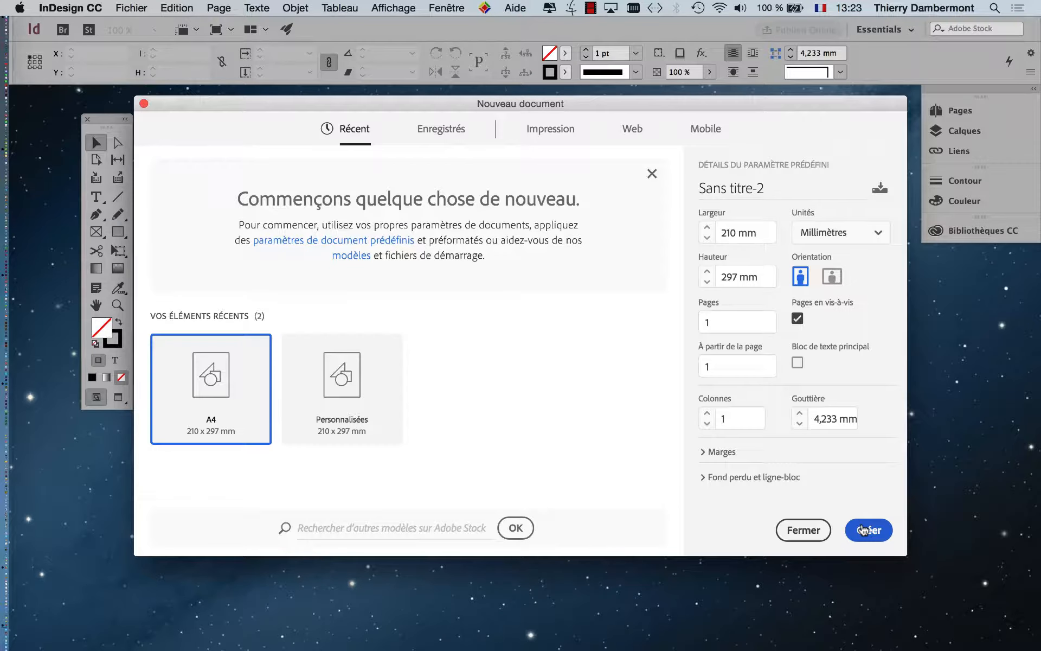
left_click(864, 530)
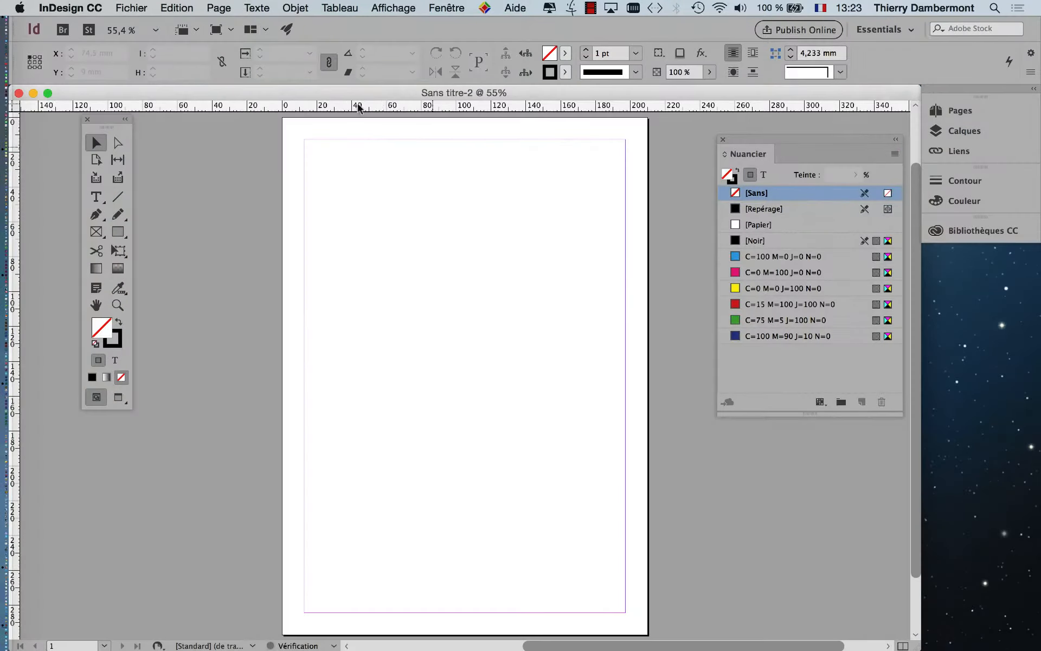
Start importing files and browse to the "ID initiation JOUR 1" folder.
left_click(131, 8)
left_click(179, 194)
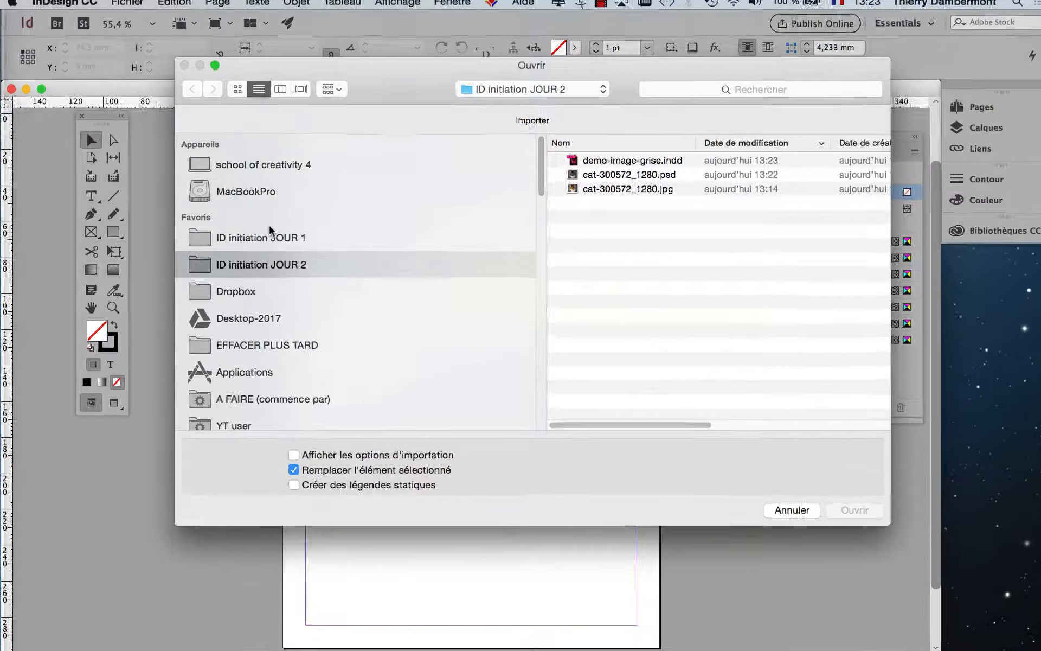
left_click(270, 234)
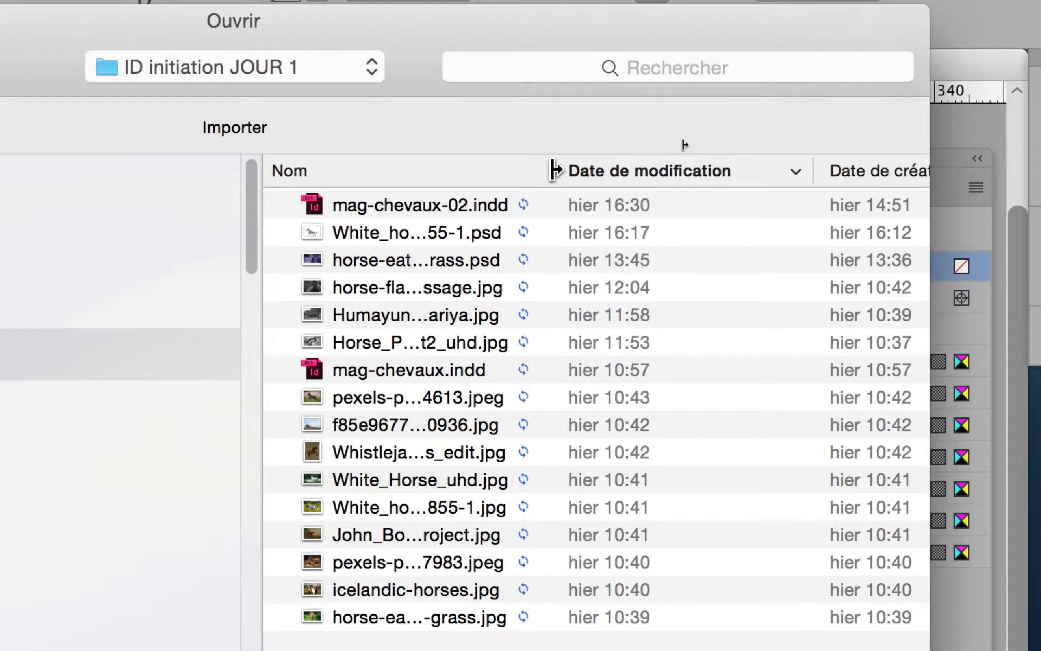
Adjust the width of the file name column, then enlarge and reposition the import dialog to show more file details.
left_click_drag(649, 74, 872, 75)
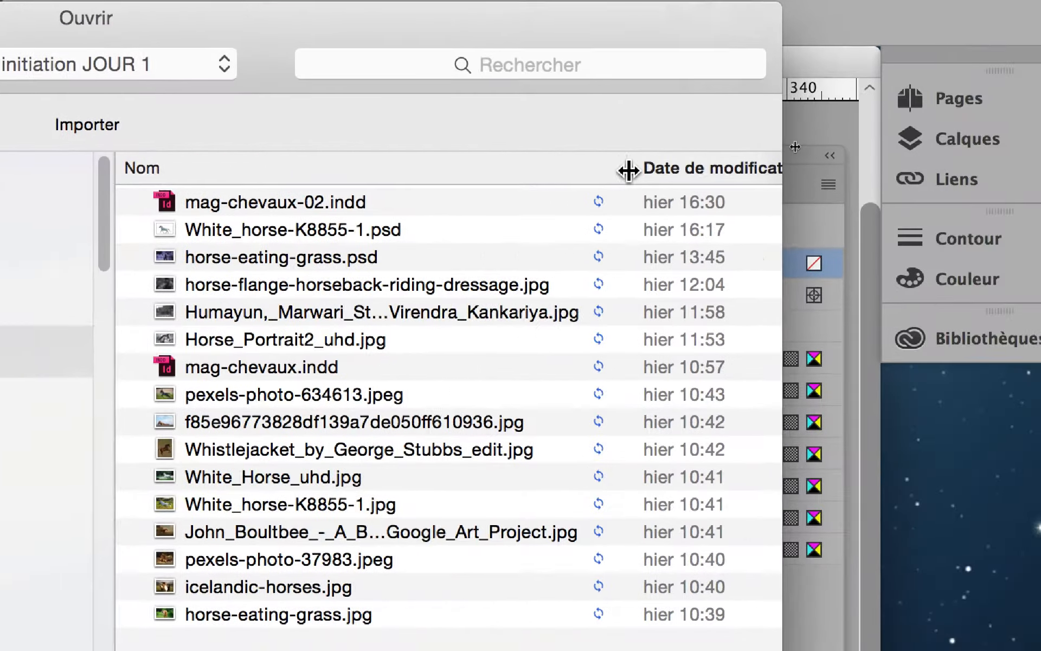
left_click_drag(628, 171, 537, 171)
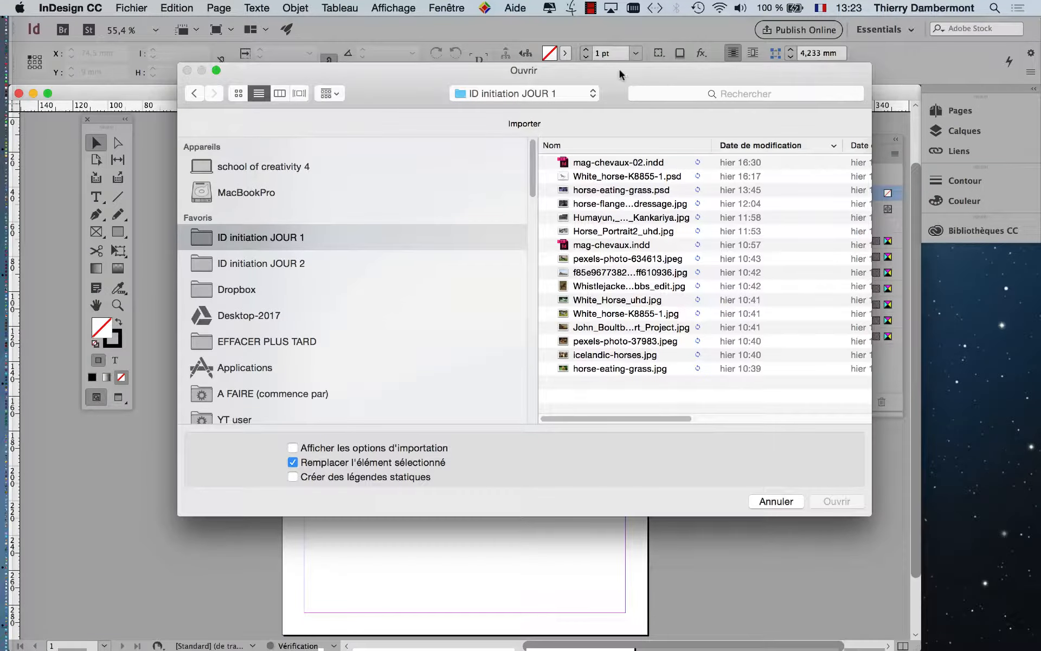
left_click_drag(620, 70, 580, 82)
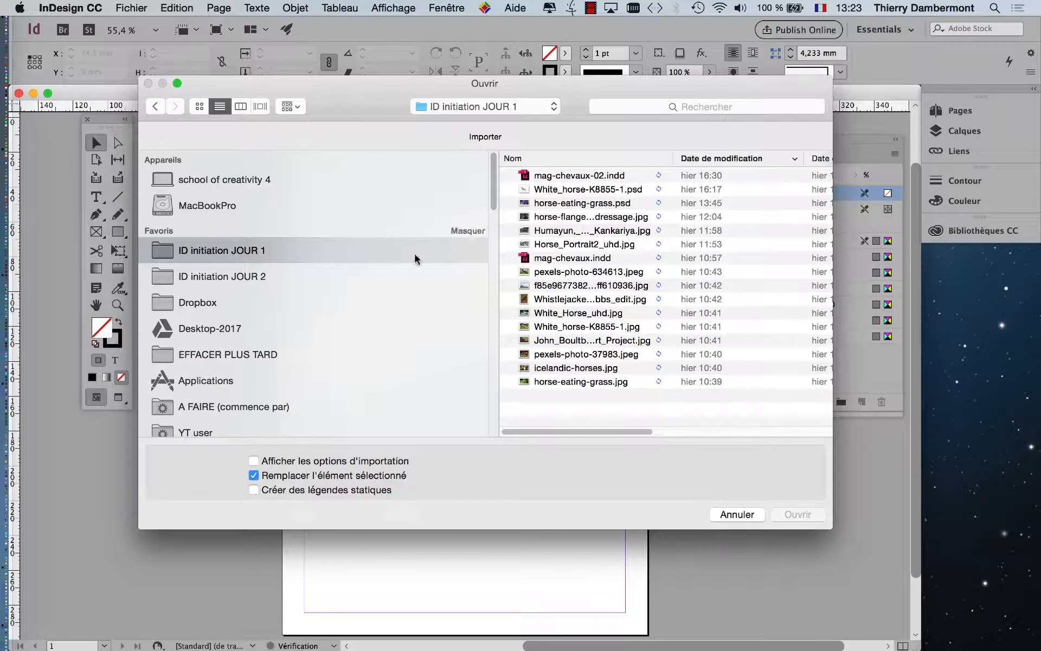
left_click_drag(830, 530, 1023, 563)
left_click_drag(861, 86, 839, 88)
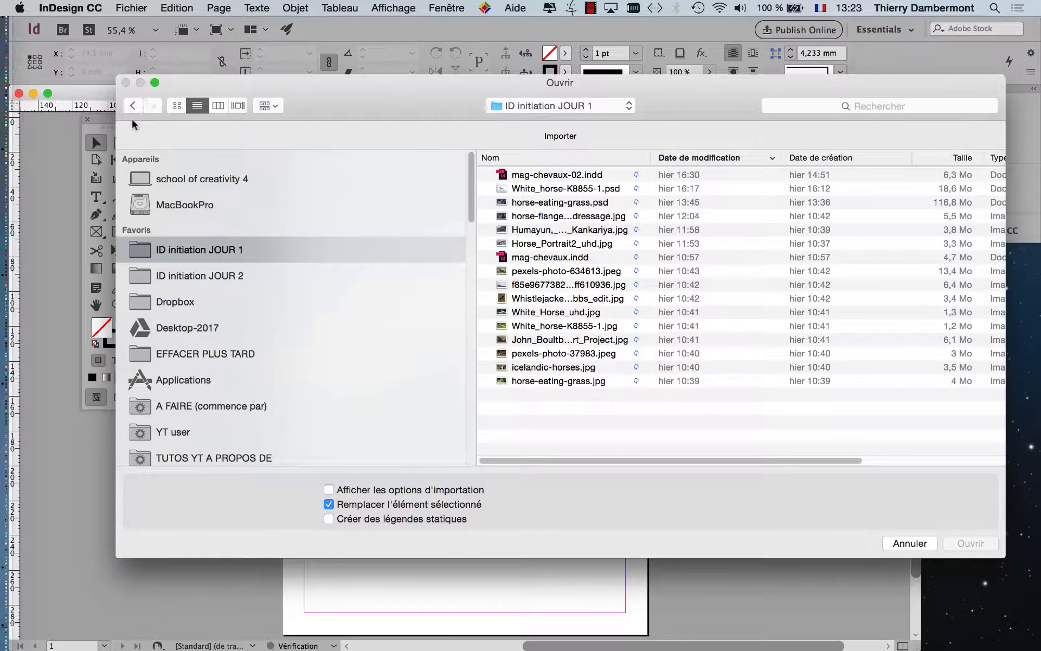
left_click_drag(181, 80, 130, 76)
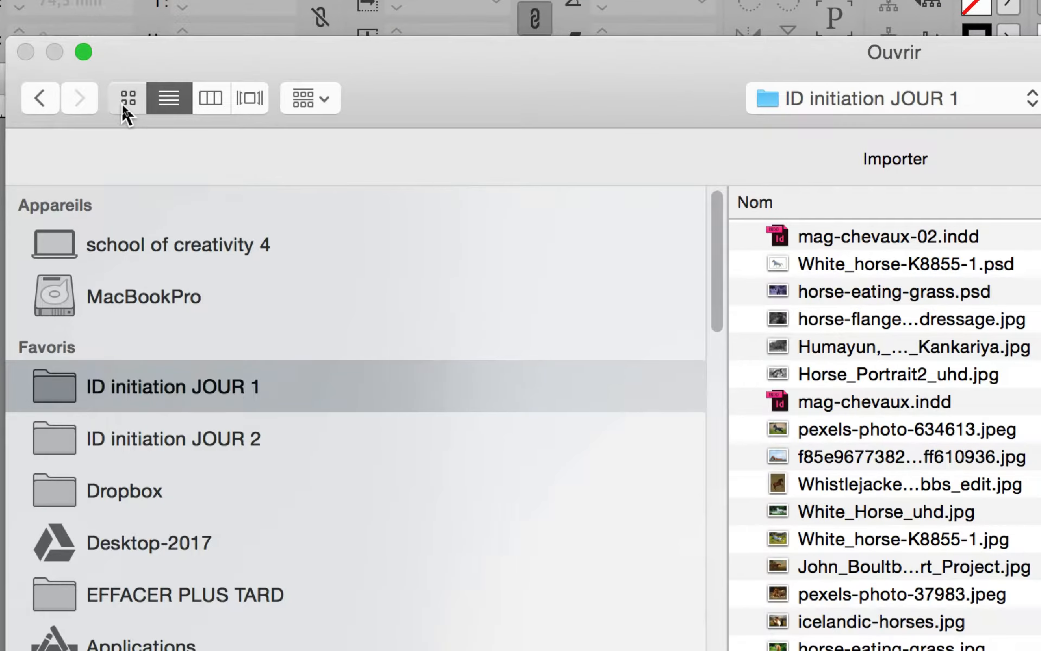
Compare the icon, list and column views of the folder's files, finishing in list view.
left_click(122, 103)
left_click(140, 99)
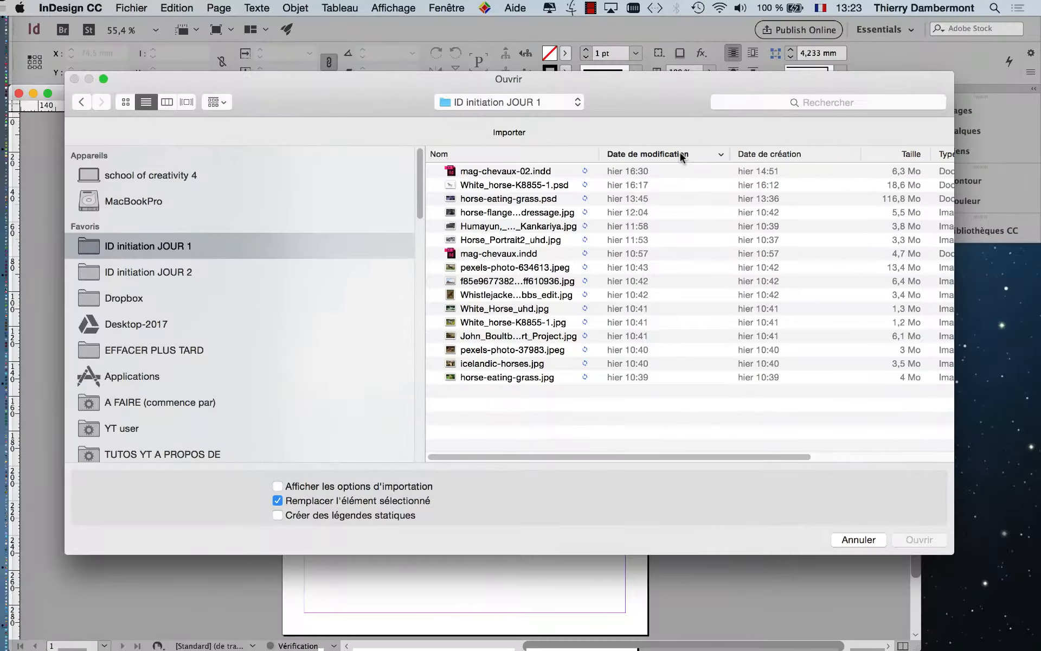
left_click_drag(628, 85, 616, 97)
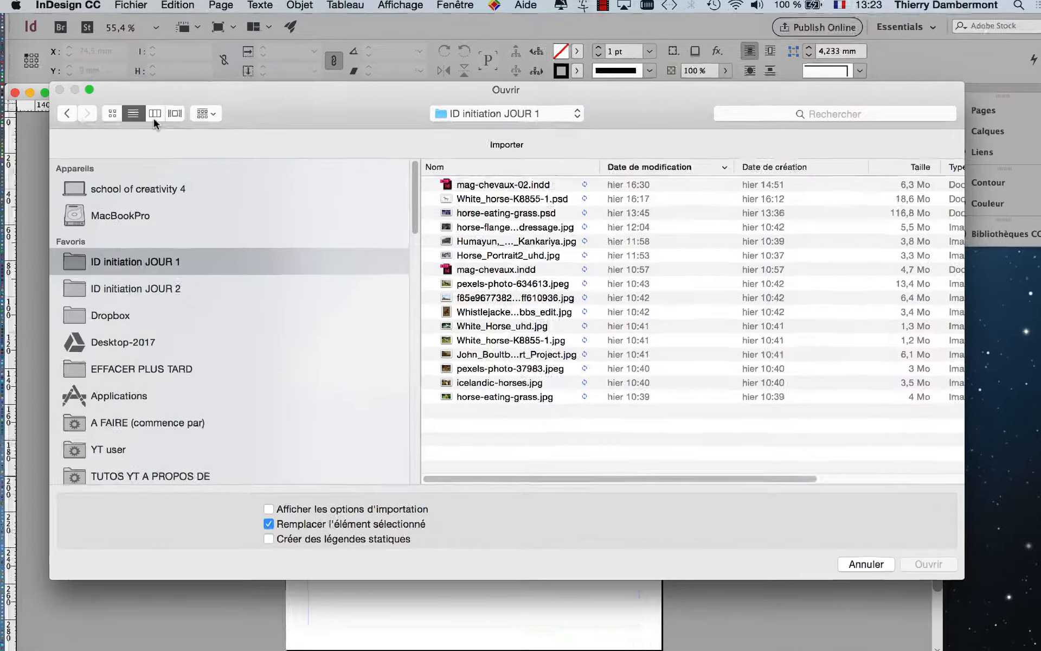
left_click(155, 113)
left_click(134, 114)
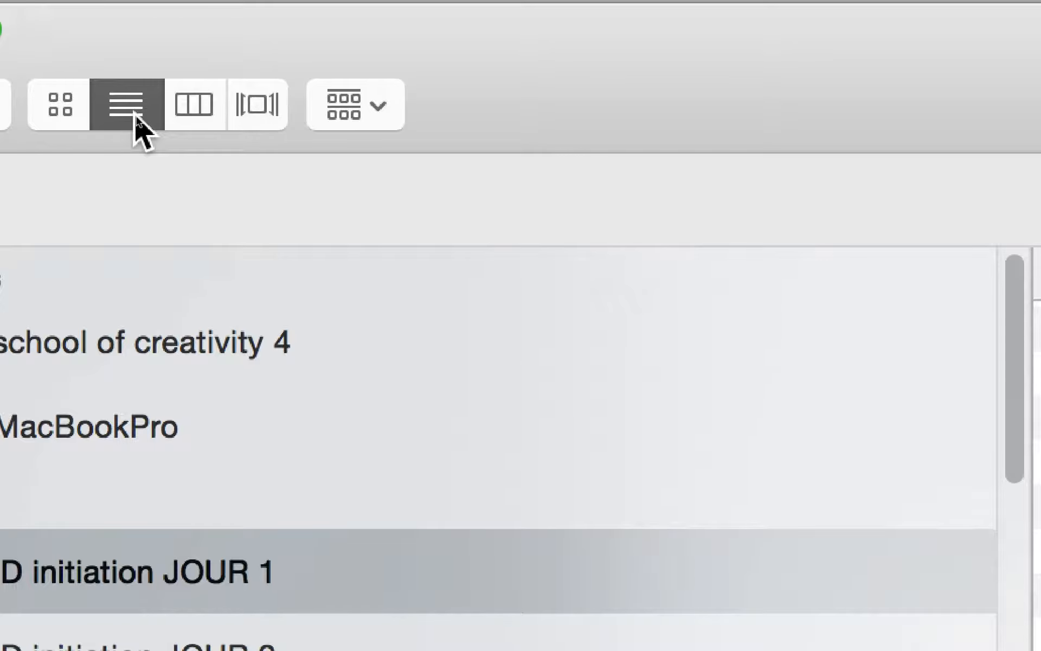
left_click(54, 117)
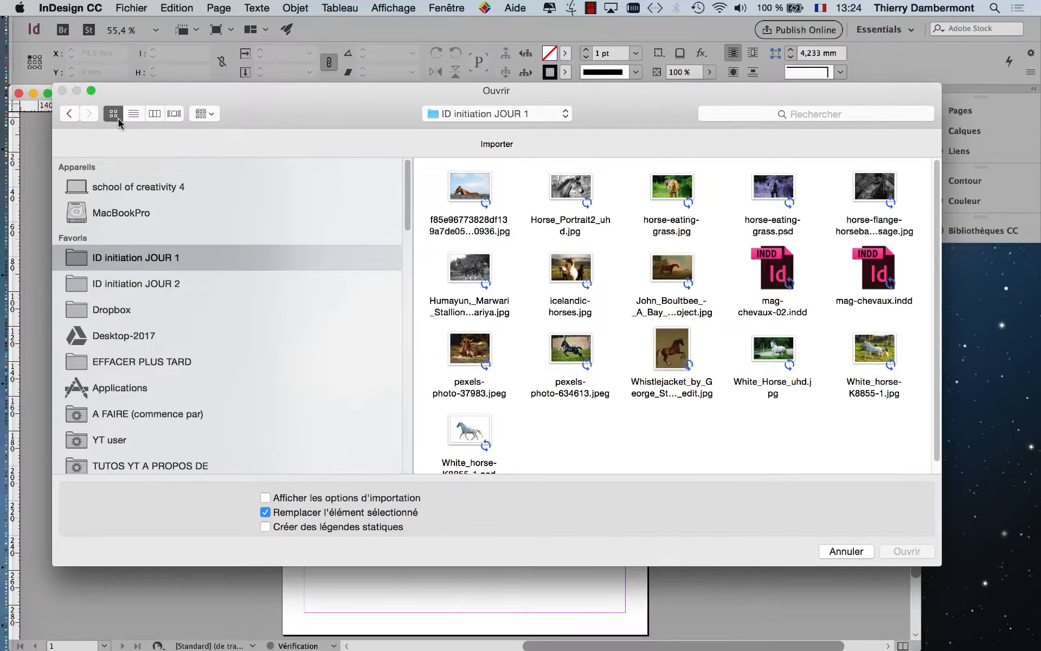
left_click(134, 115)
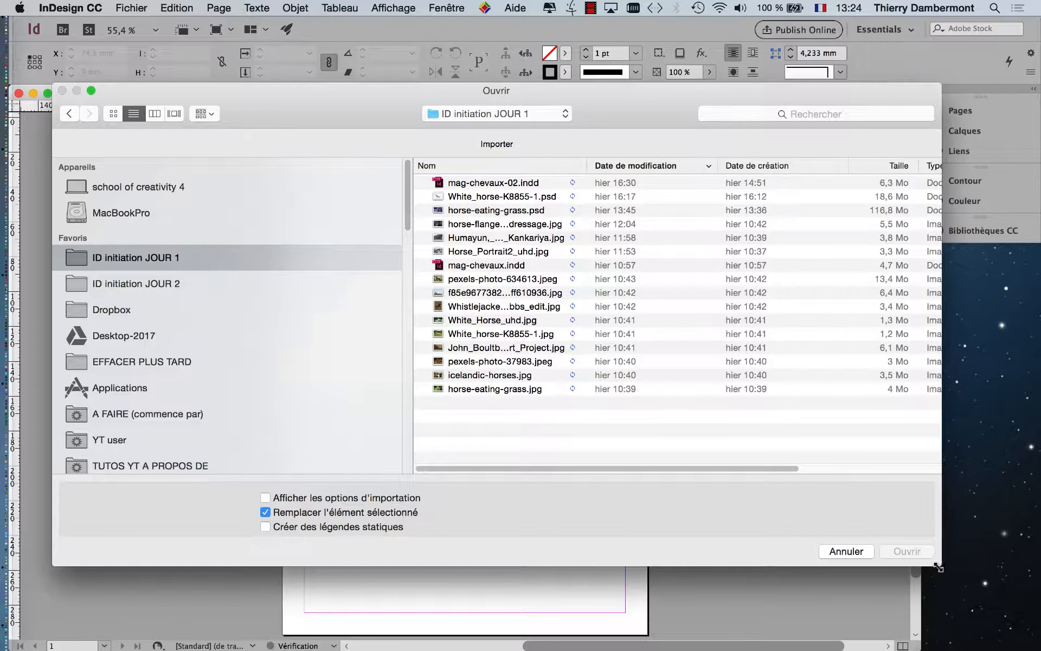
Sort the files by type and load the nine JPEG images from the first one through pexels-photo-634613.jpeg for placing.
left_click_drag(939, 567, 1038, 561)
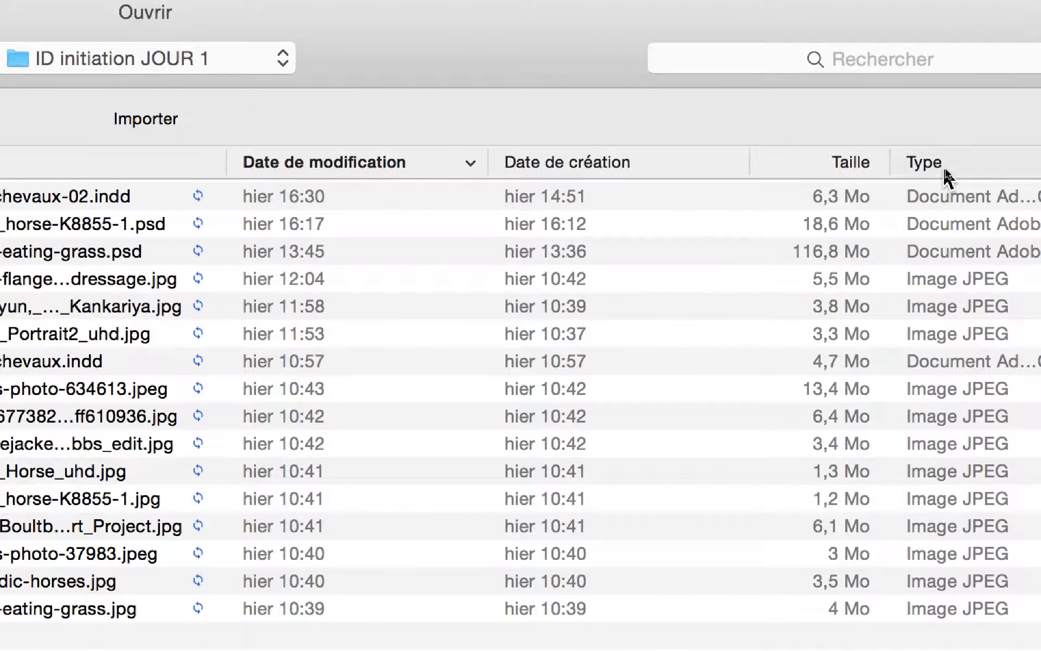
left_click(944, 172)
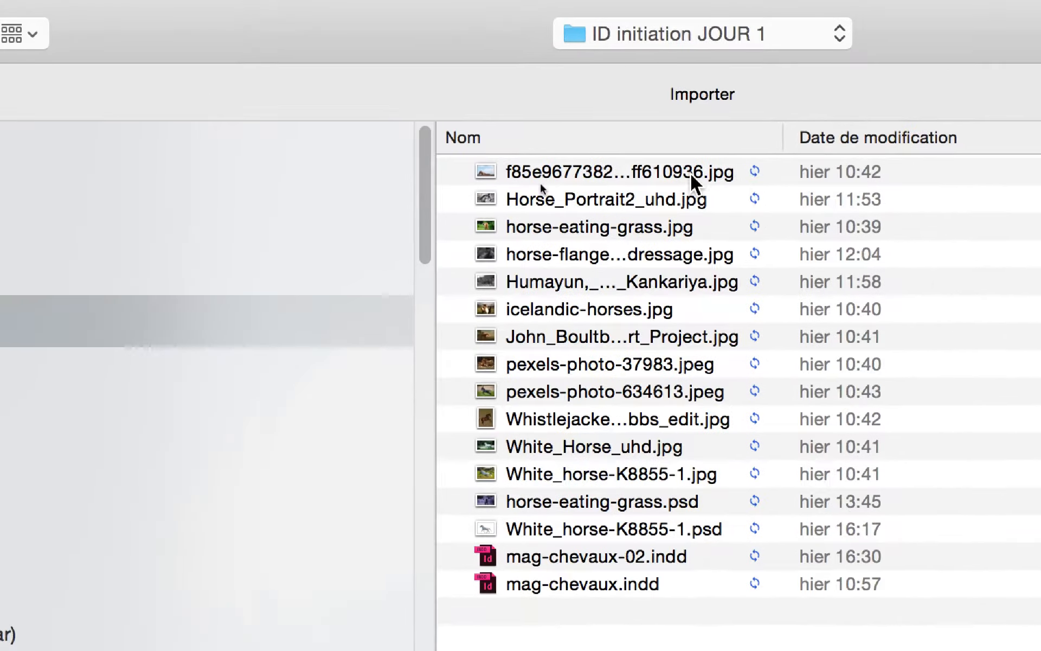
left_click(125, 5)
left_click(681, 247, "shift")
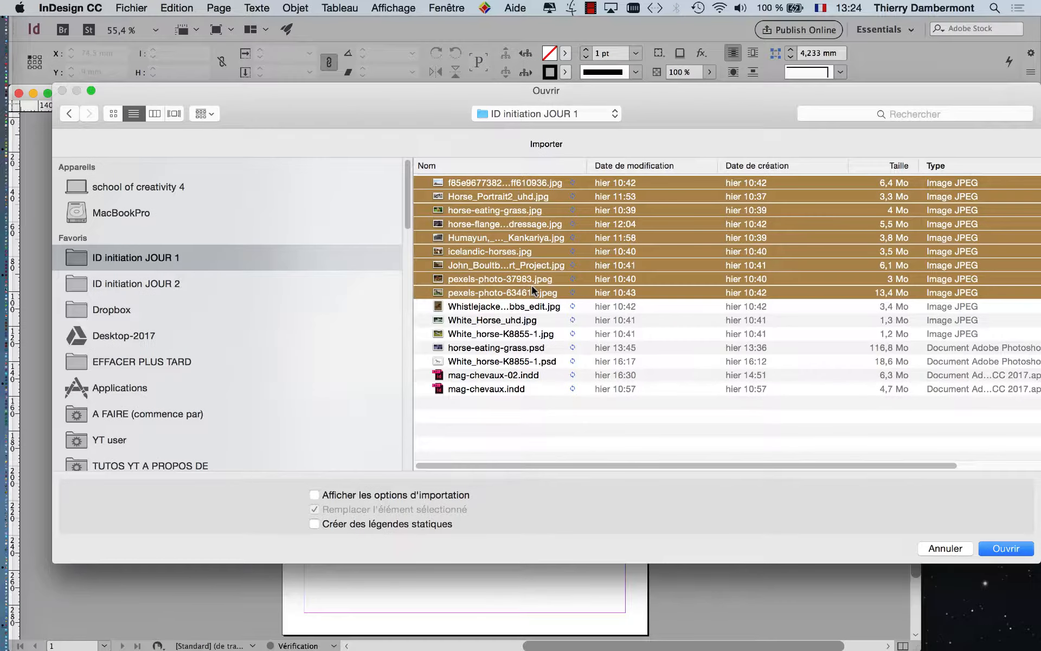
key("Return")
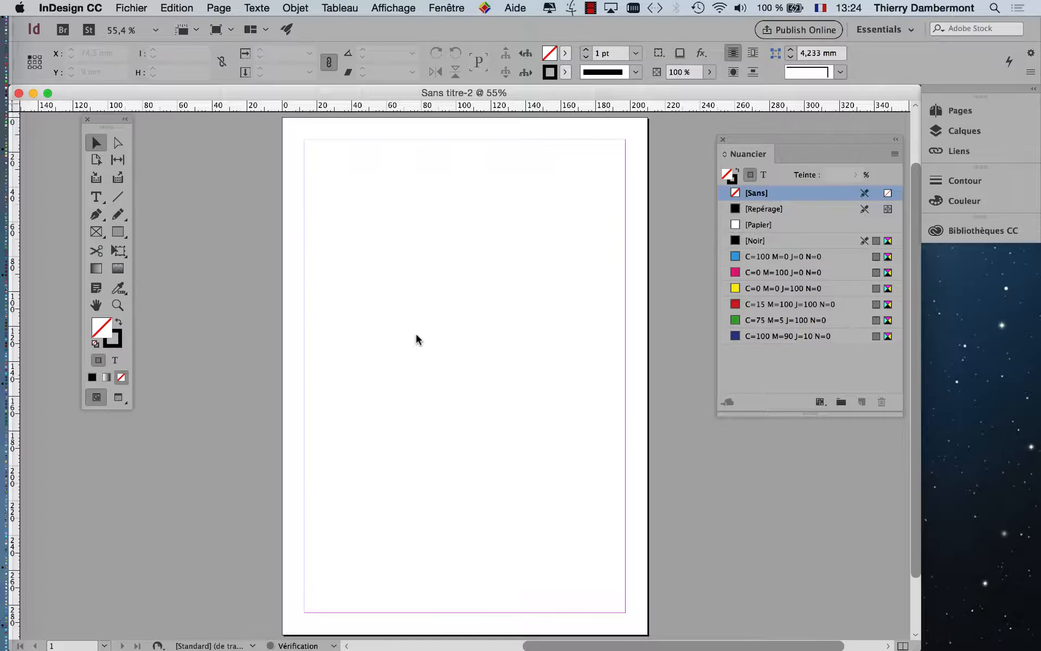
Place the loaded images between the side margins as a grid of two columns and four rows, about 184.6 × 217 mm overall.
left_click_drag(317, 187, 625, 557)
key("Up")
key("Up")
key("Up")
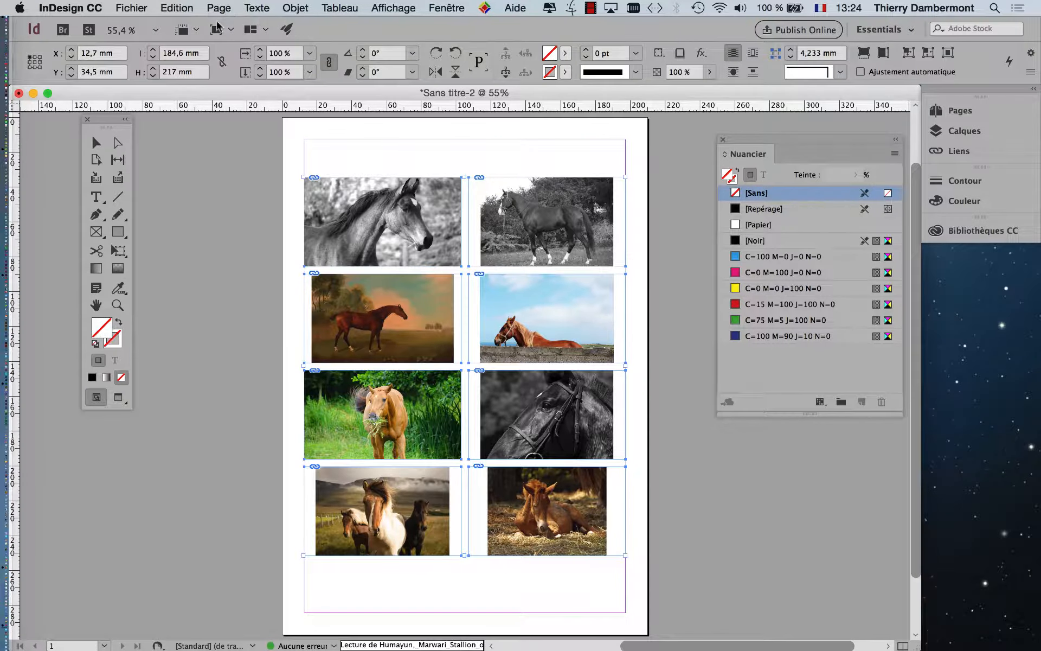
Fill all the image frames proportionally with their content and deselect them.
left_click(295, 8)
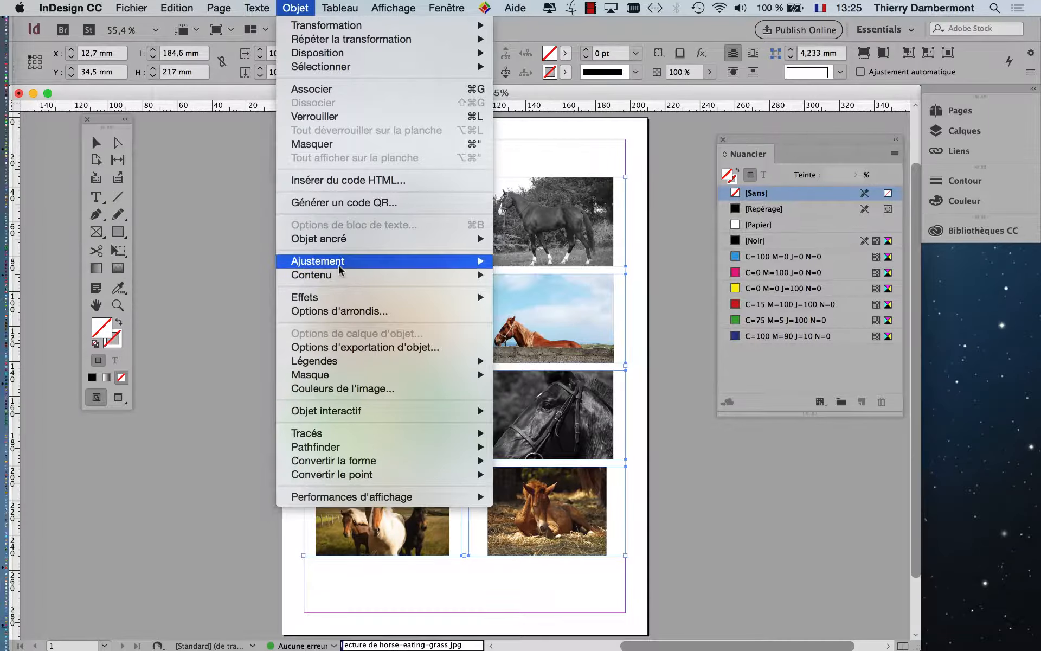
mouse_move(340, 265)
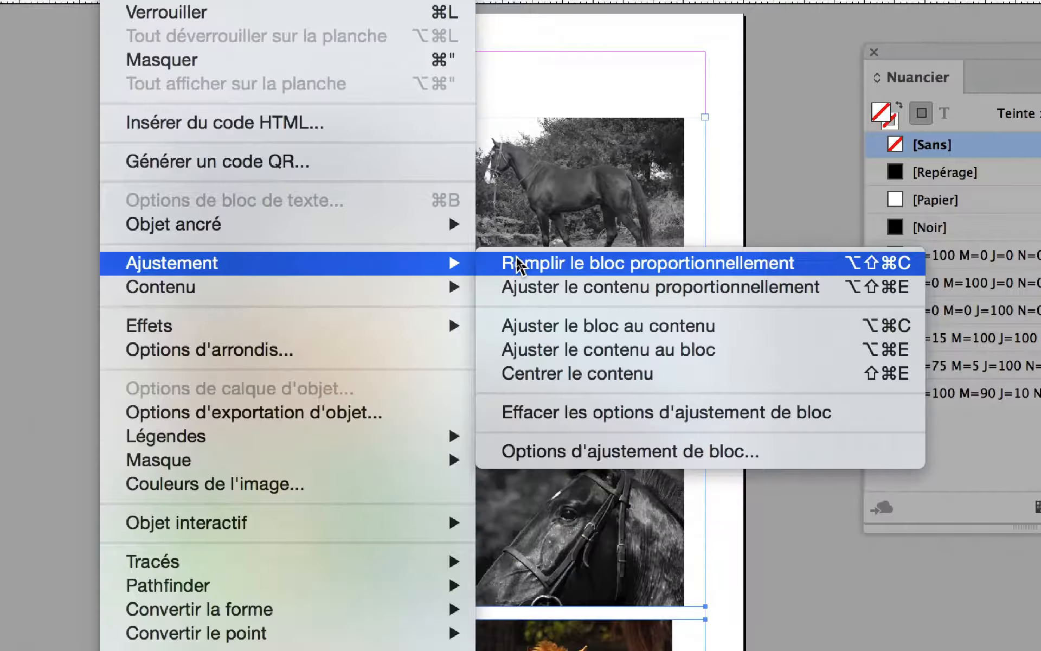
left_click(518, 265)
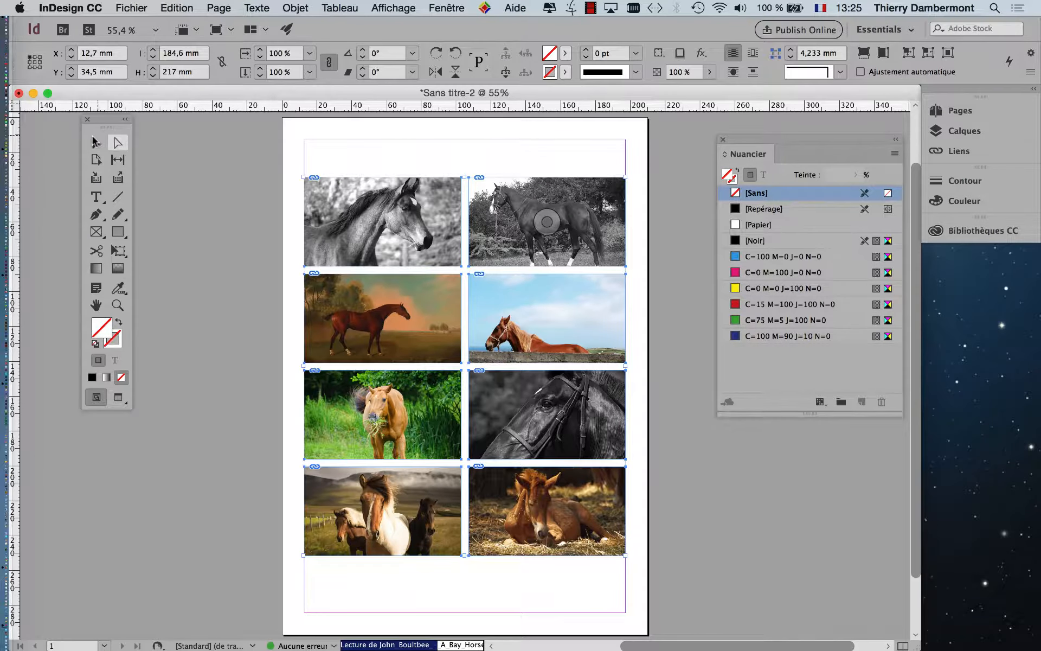
left_click(95, 142)
left_click(190, 221)
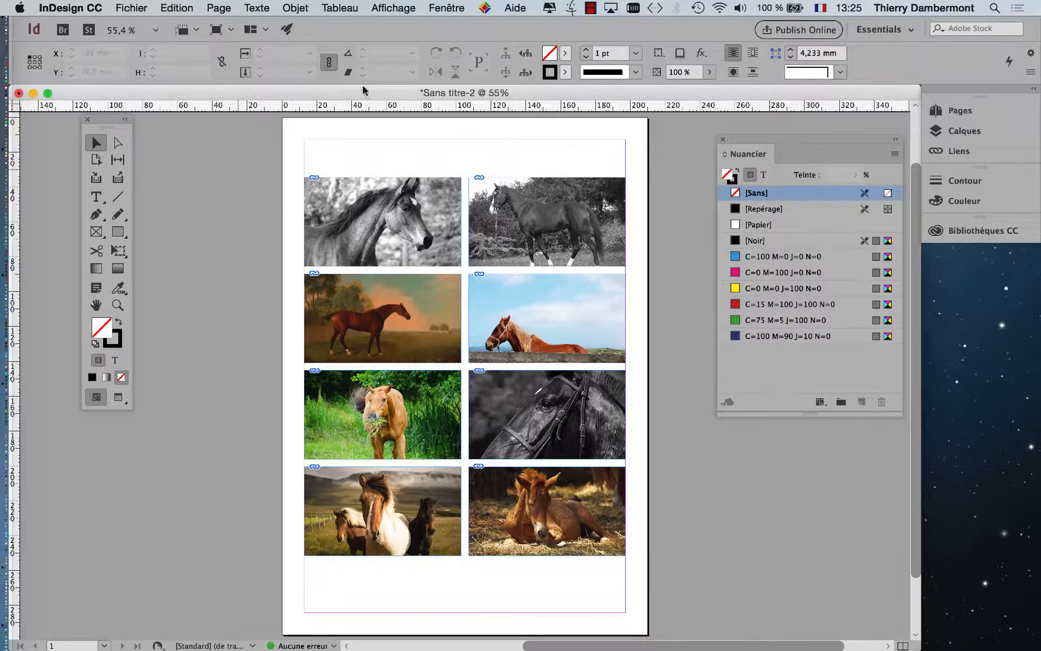
Display the Alignment panel and arrange it and the tools panel beside the page, clear of the images.
left_click(448, 7)
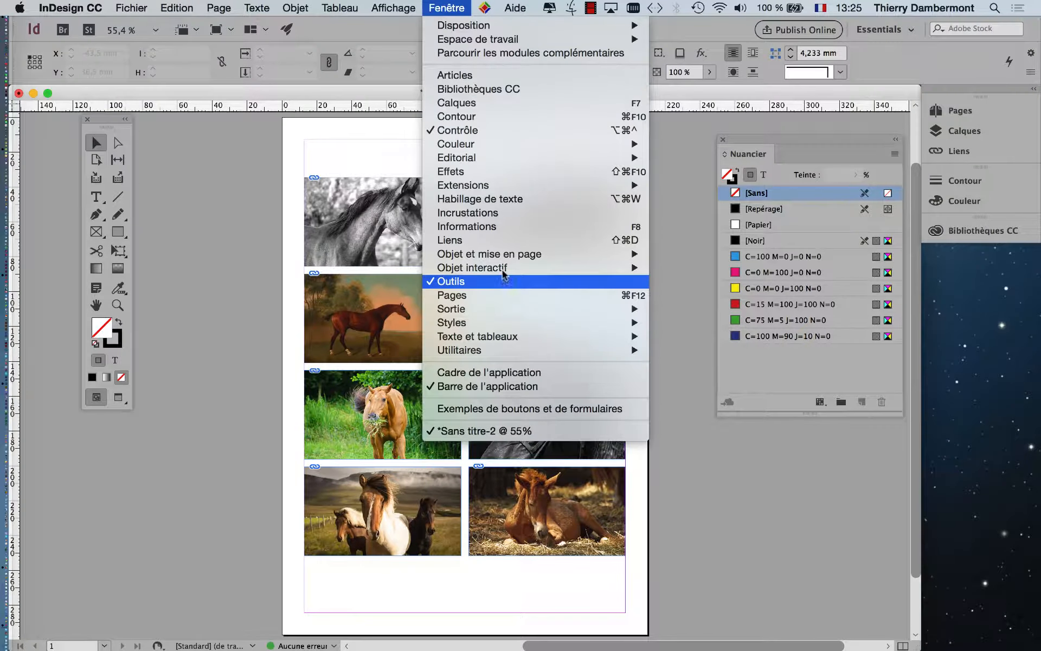
mouse_move(503, 260)
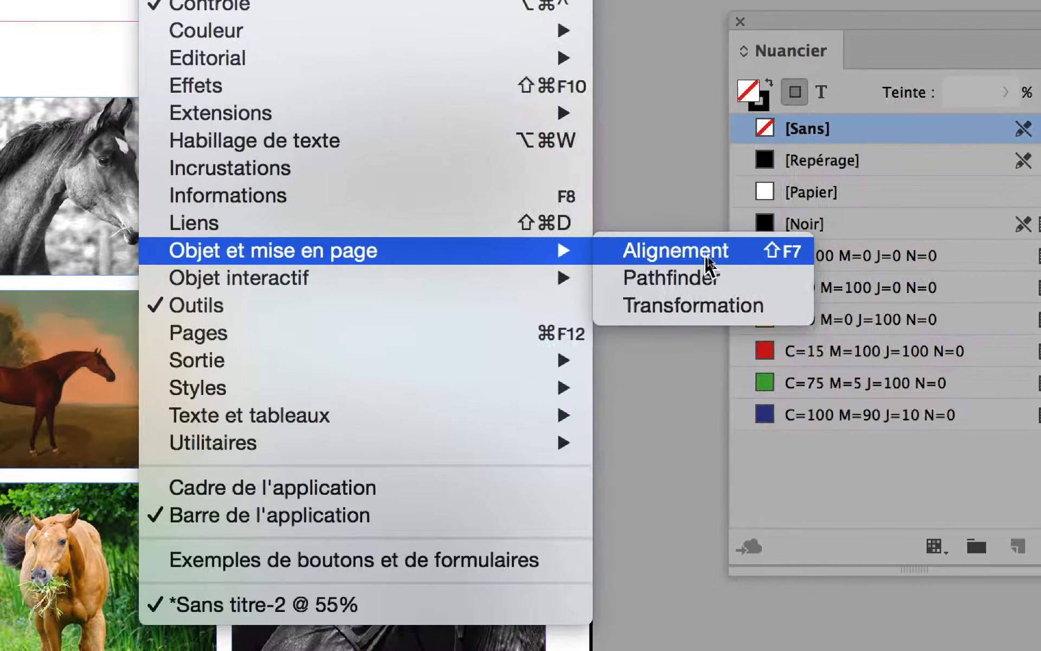
left_click(725, 264)
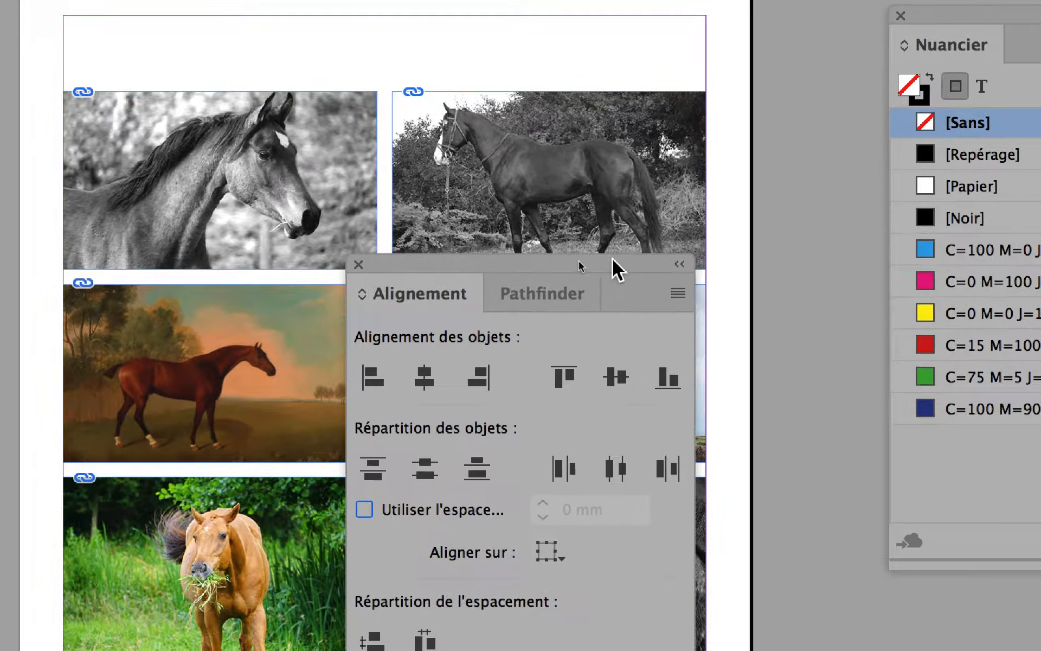
left_click_drag(613, 258, 413, 174)
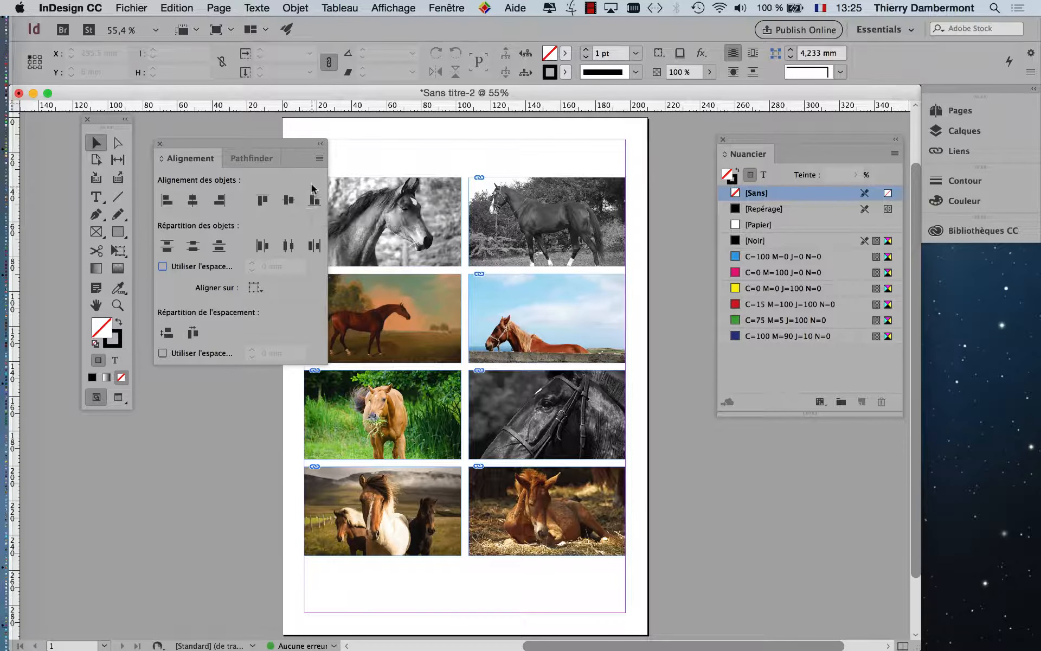
left_click(382, 221)
left_click_drag(105, 120, 66, 124)
left_click_drag(222, 149, 174, 145)
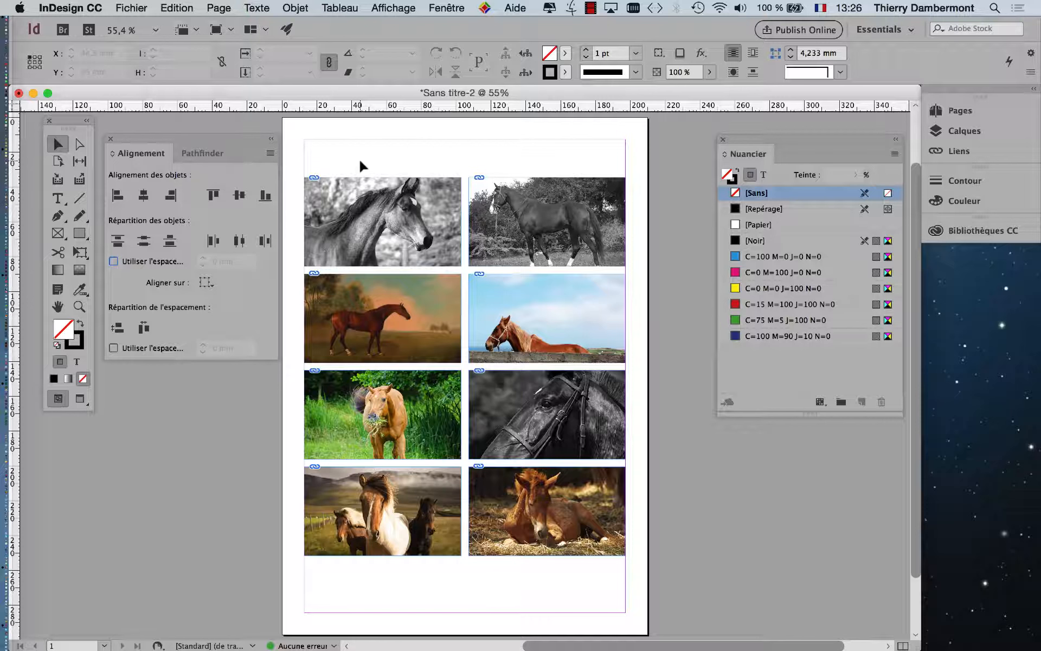
Group the four images of the page's left column.
left_click_drag(362, 166, 383, 588)
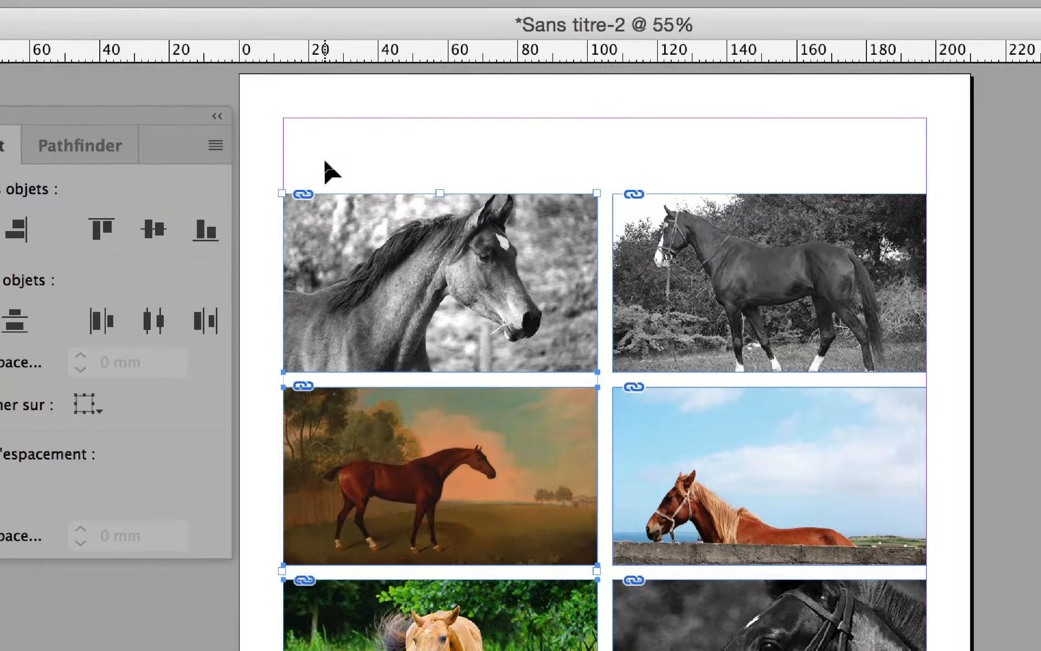
left_click_drag(325, 161, 393, 628)
left_click_drag(358, 380, 389, 551)
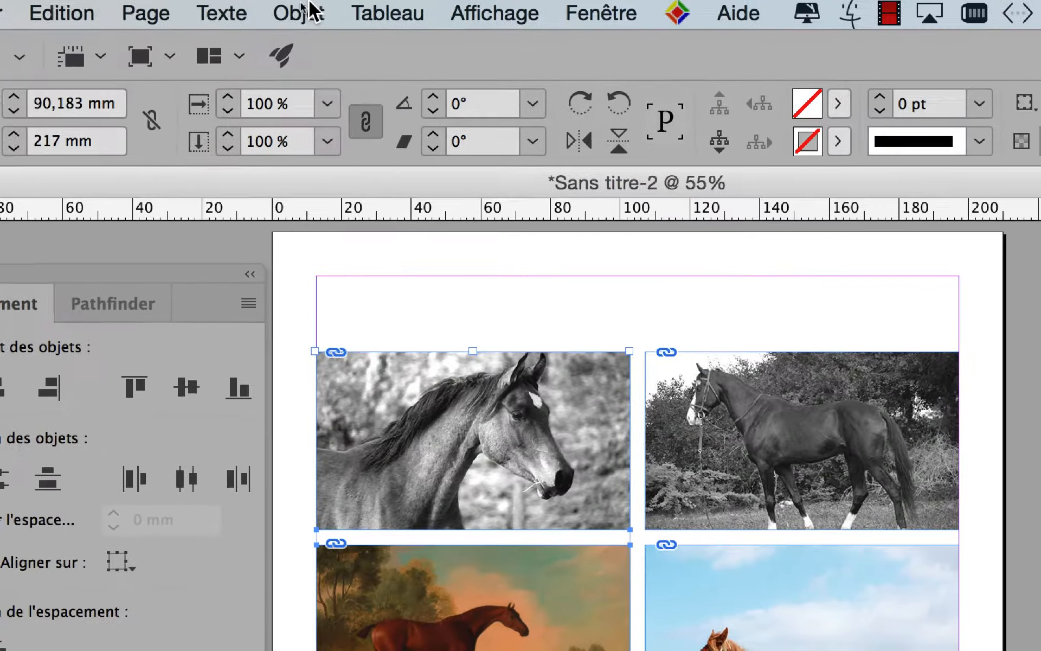
left_click(297, 17)
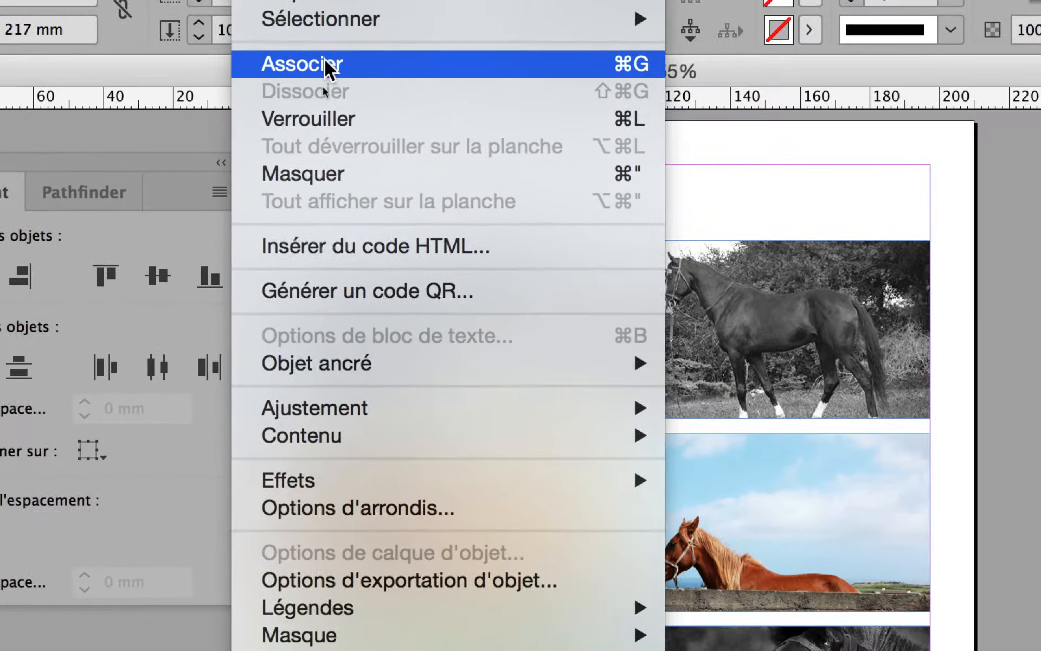
left_click(326, 64)
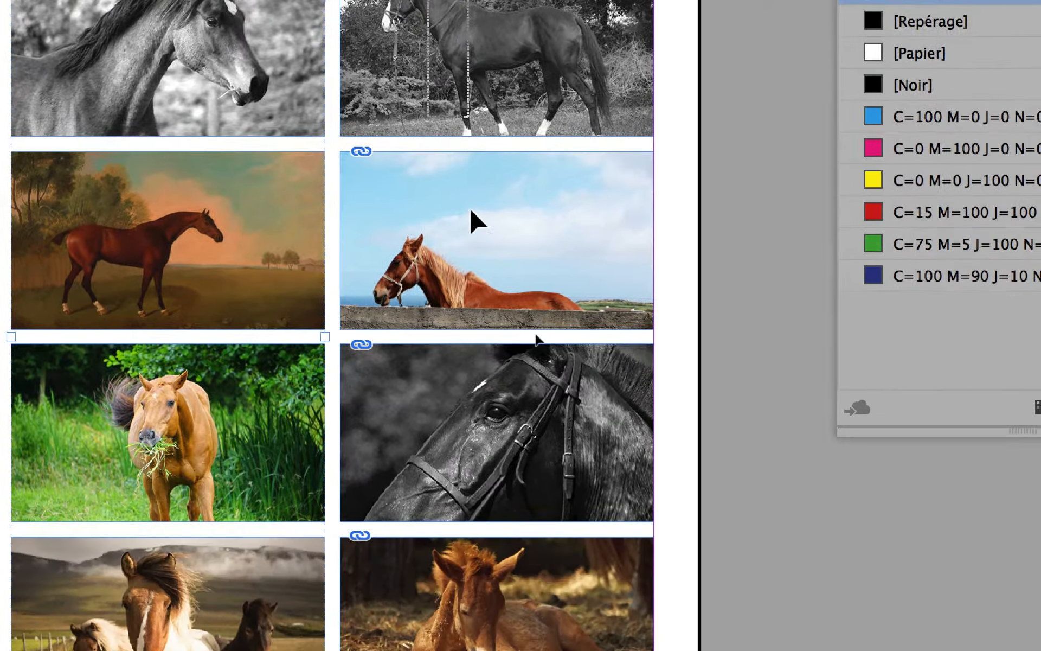
Group the four images of the page's right column and select both column groups together.
left_click_drag(470, 210, 480, 611)
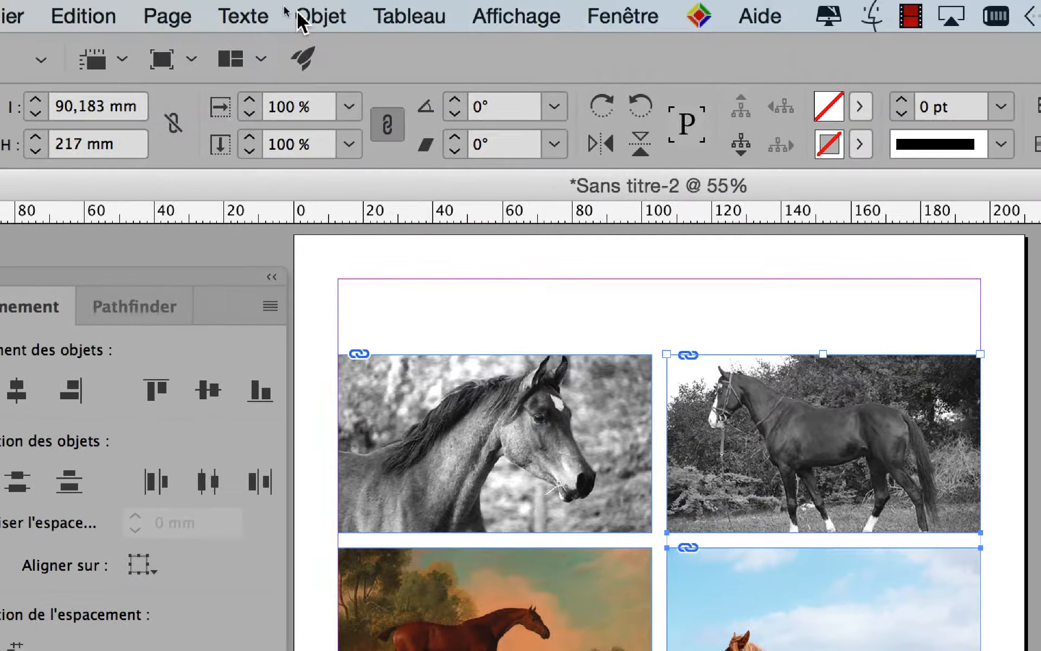
left_click(304, 14)
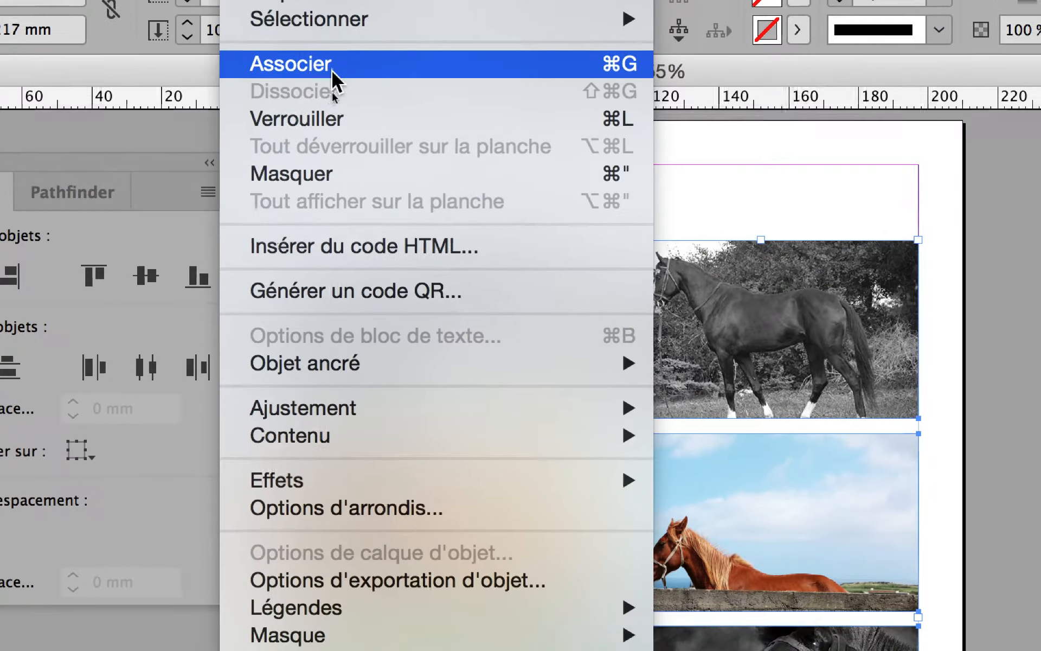
left_click(368, 146)
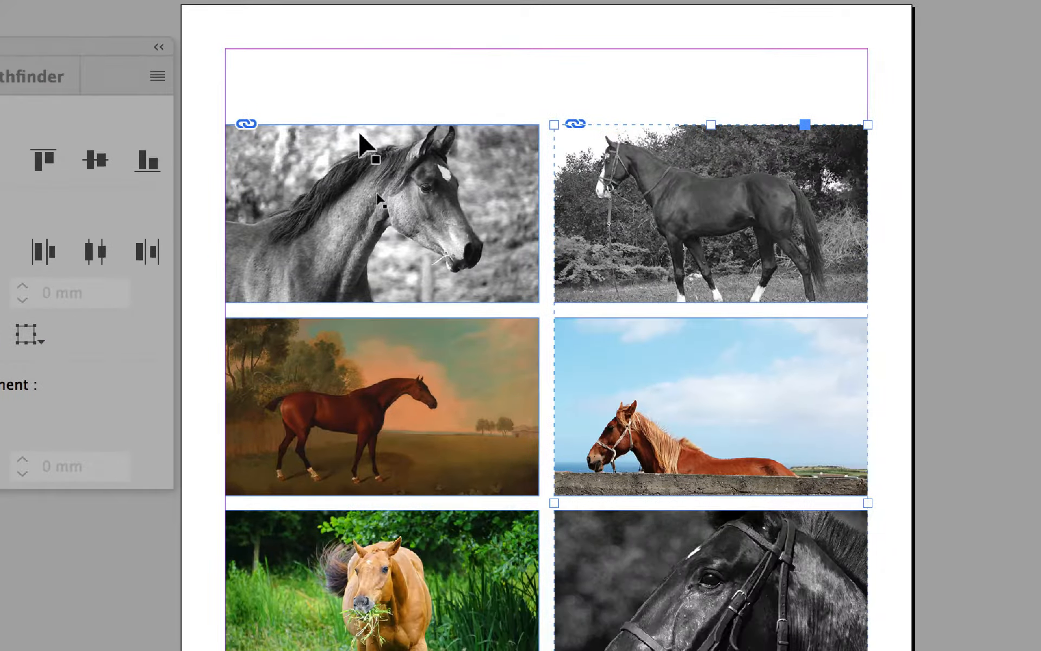
left_click(433, 331)
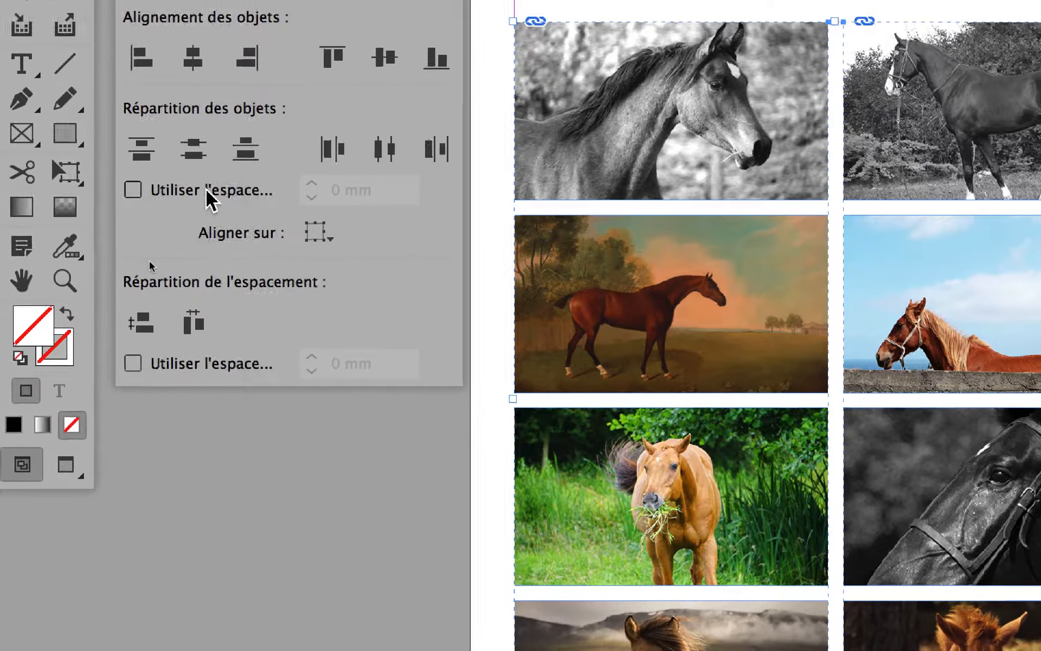
left_click(200, 190)
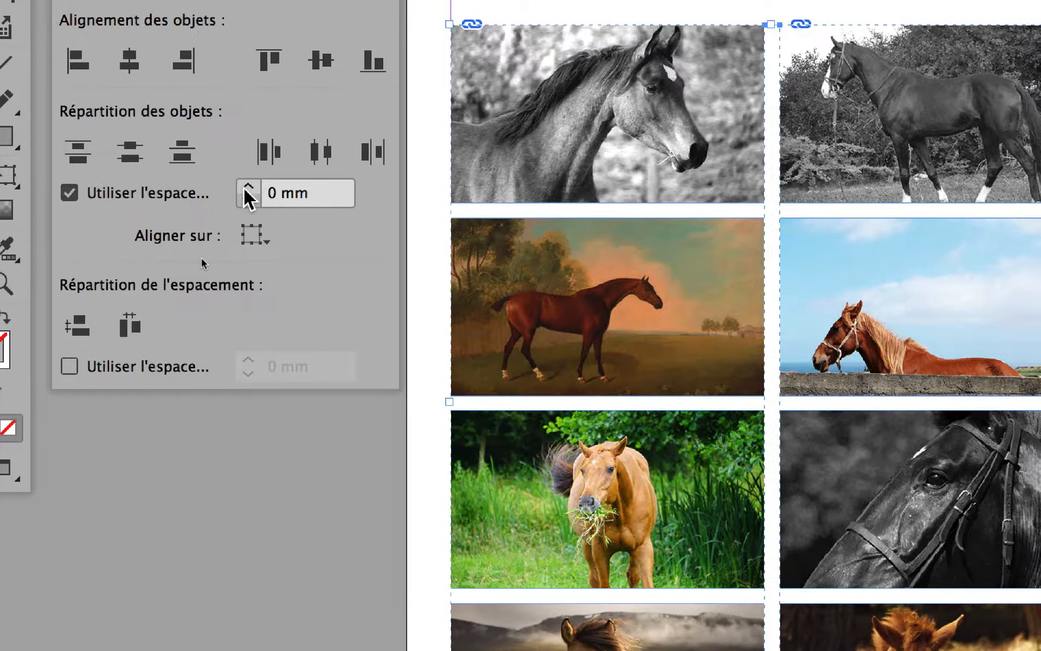
left_click(317, 183)
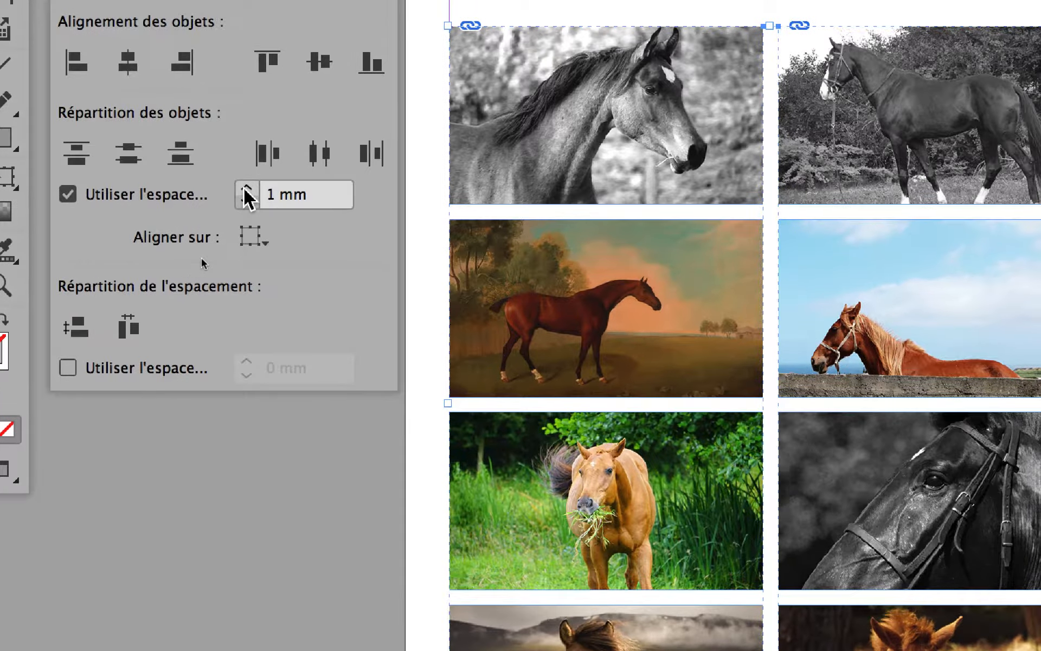
left_click(317, 184)
left_click(247, 189)
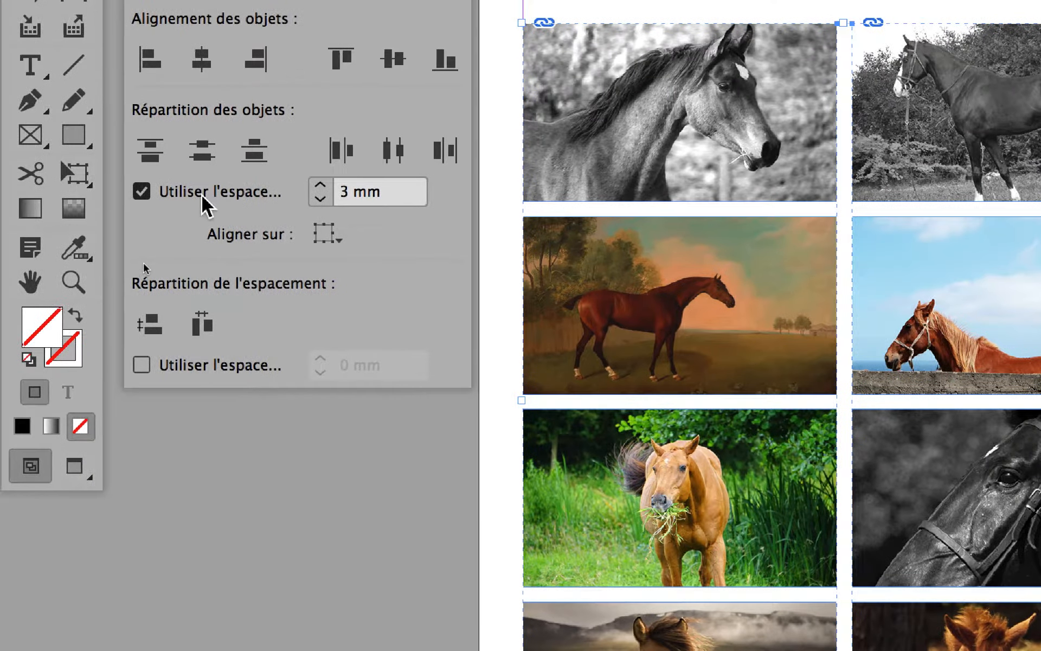
left_click(199, 105)
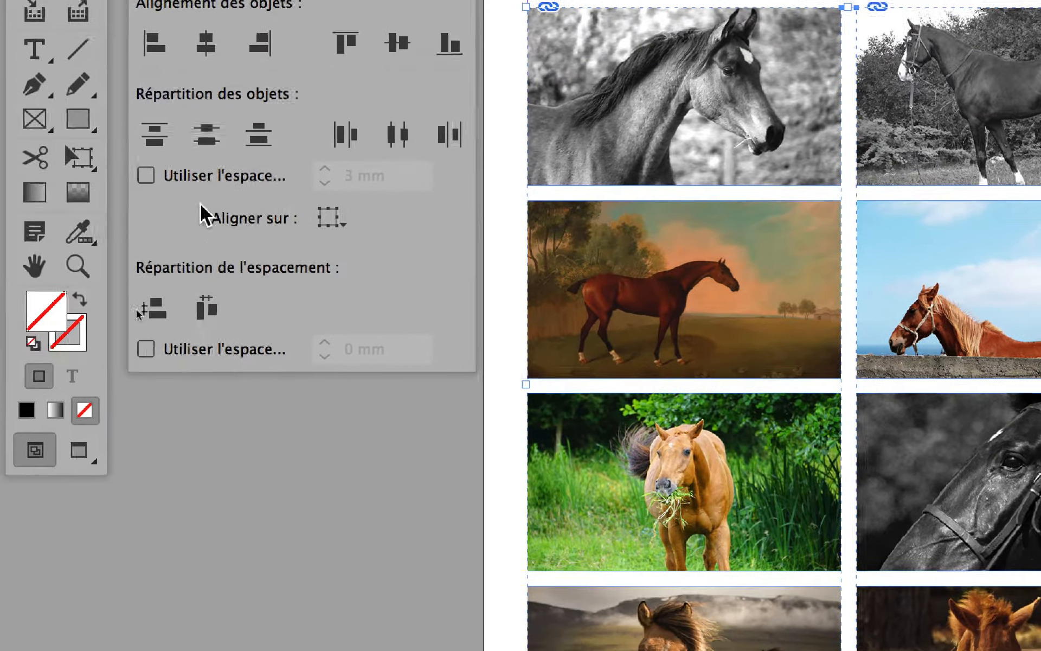
Enable a fixed 2 mm value for spacing distribution and distribute the two column groups horizontally with it.
left_click(224, 350)
left_click(325, 343)
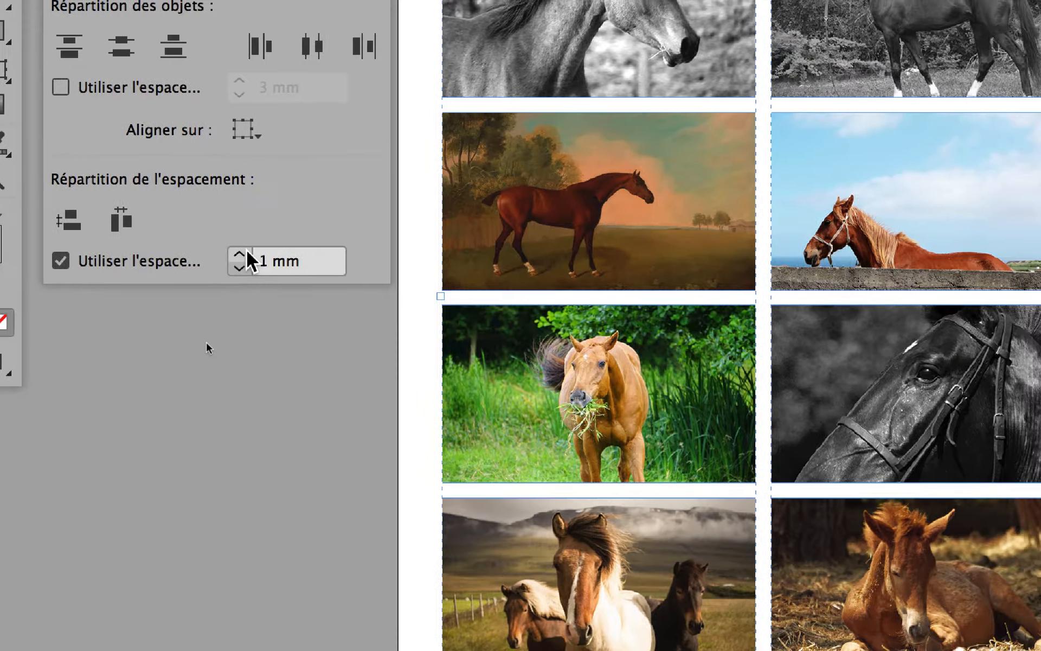
left_click(240, 254)
left_click(121, 219)
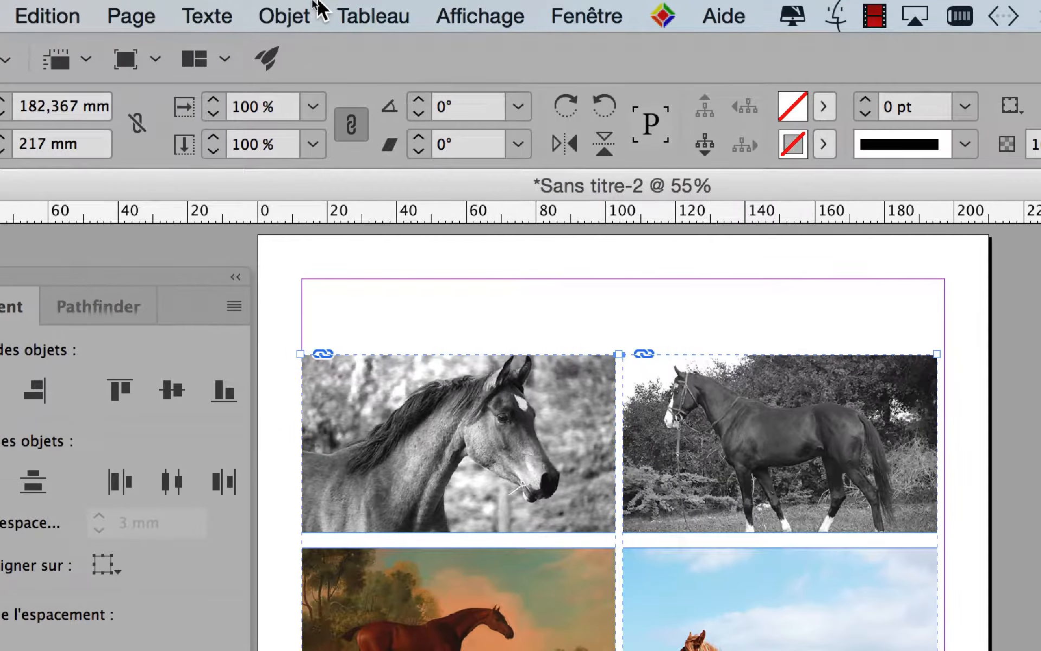
left_click(319, 8)
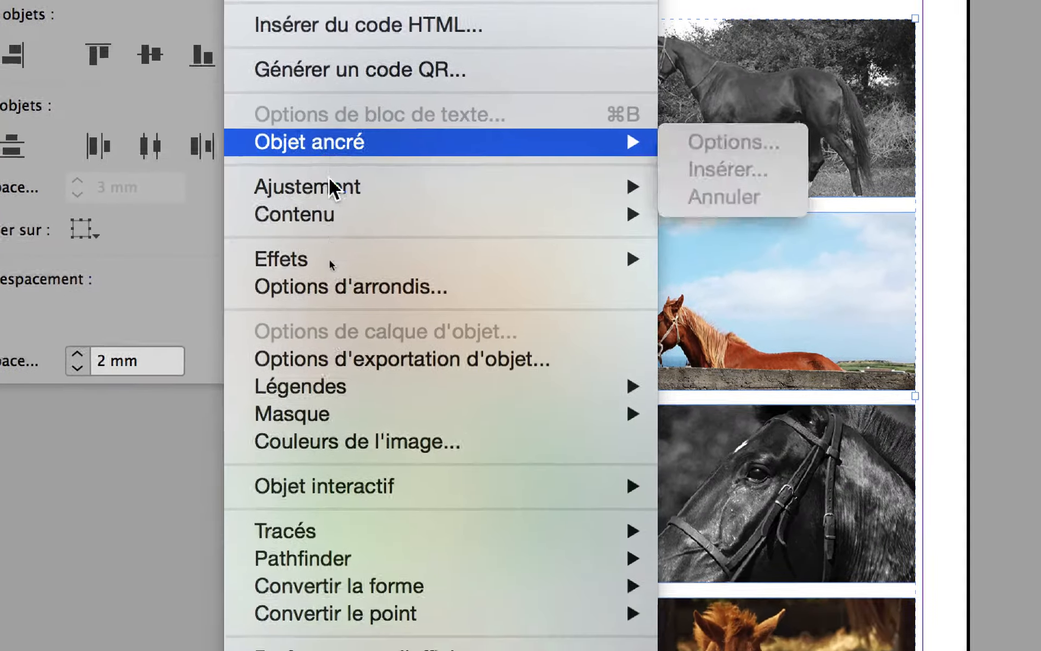
mouse_move(410, 5)
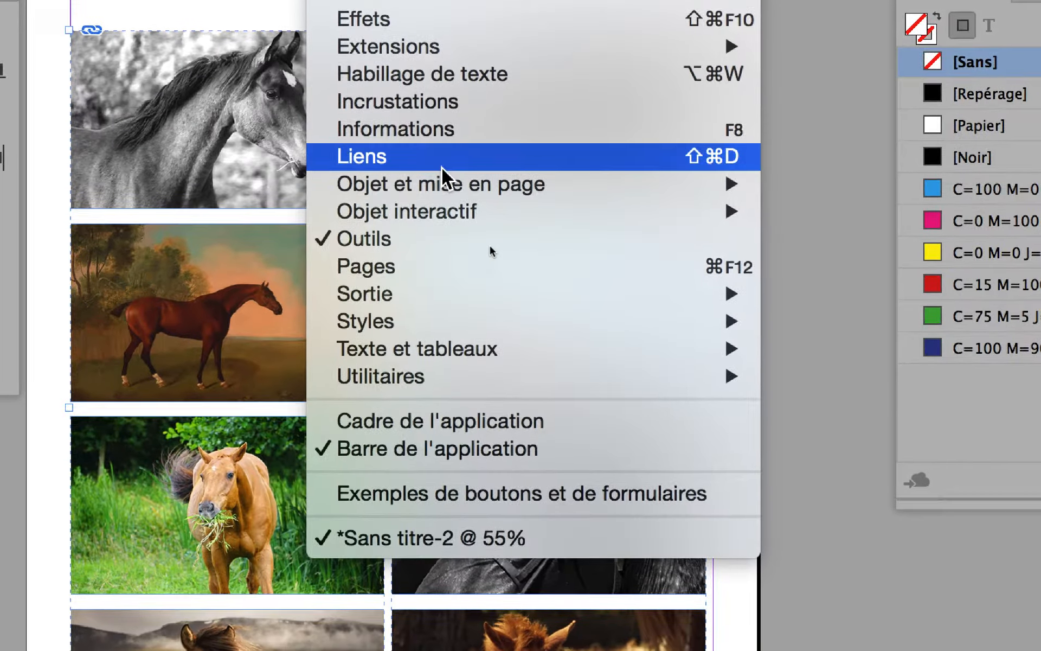
mouse_move(543, 510)
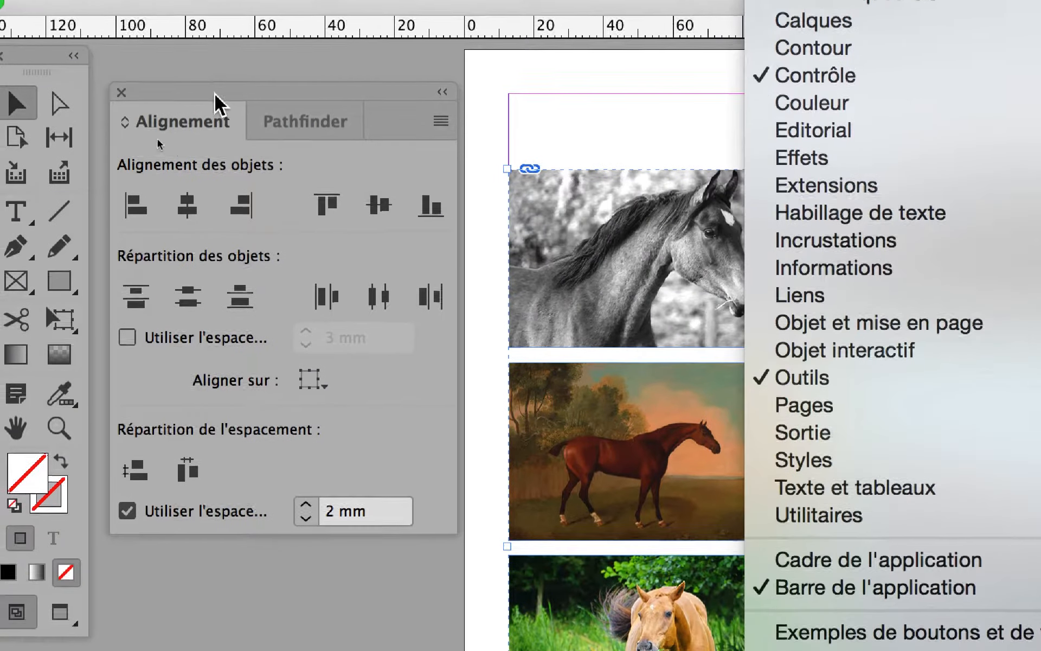
left_click(215, 95)
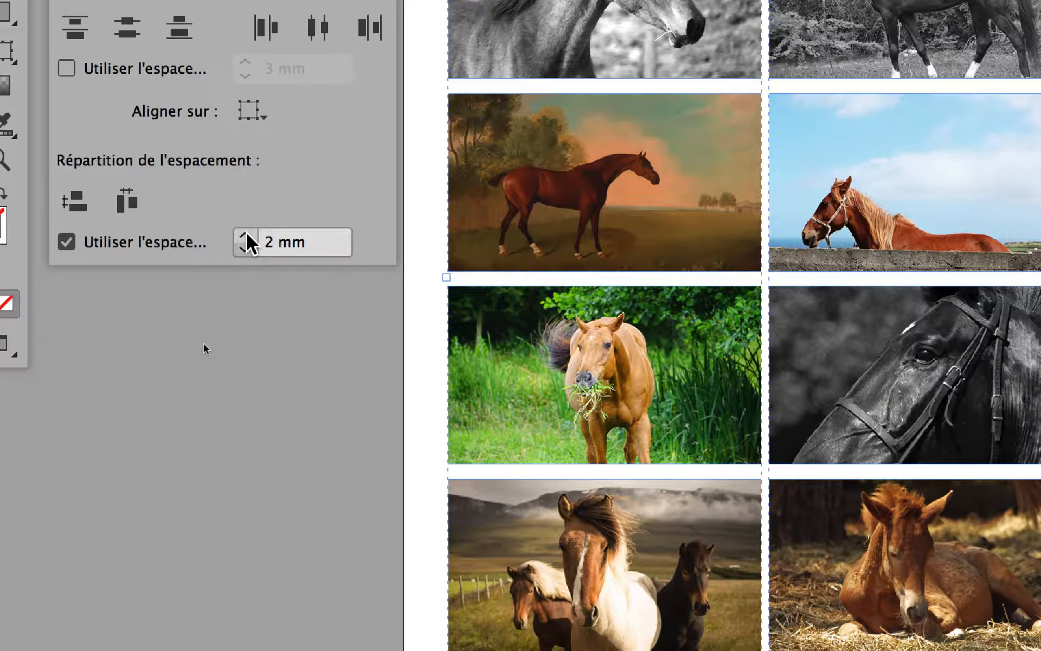
Raise the spacing distribution value to 10 mm and redistribute the two column groups horizontally.
left_click(255, 228)
left_click(254, 228)
left_click(255, 227)
left_click(254, 228)
left_click(255, 228)
left_click(255, 228)
left_click(255, 228)
left_click(246, 234)
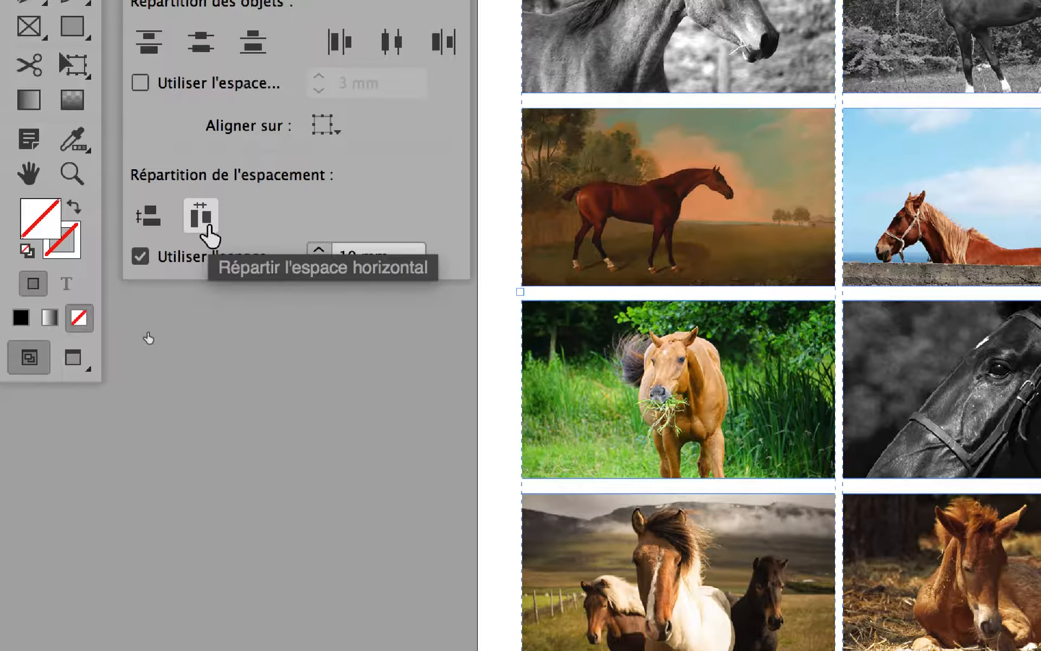
left_click(205, 228)
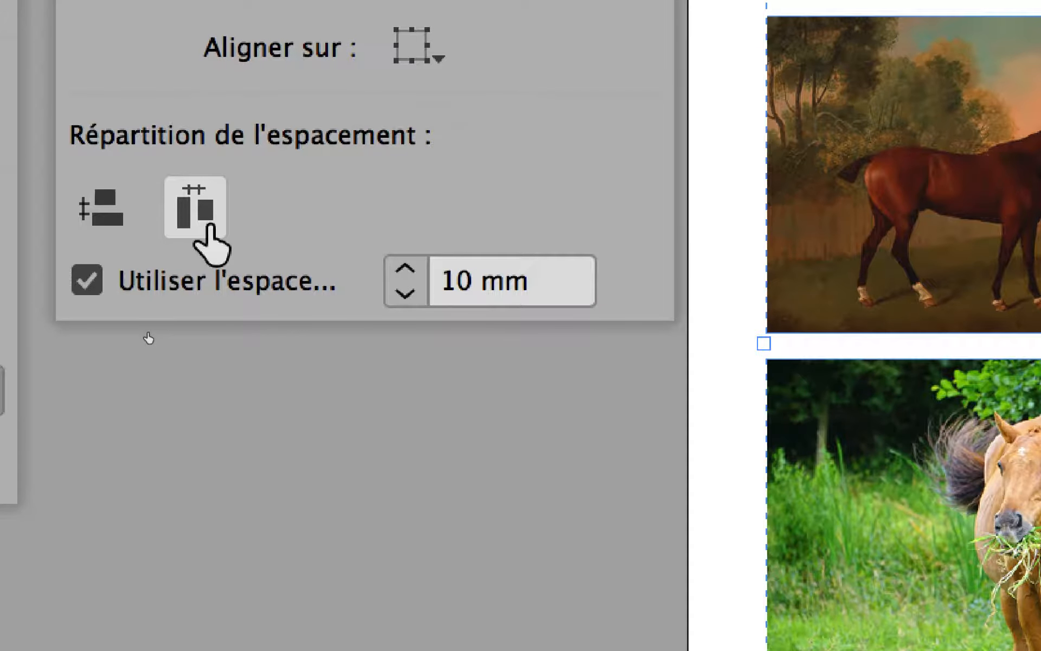
left_click(207, 226)
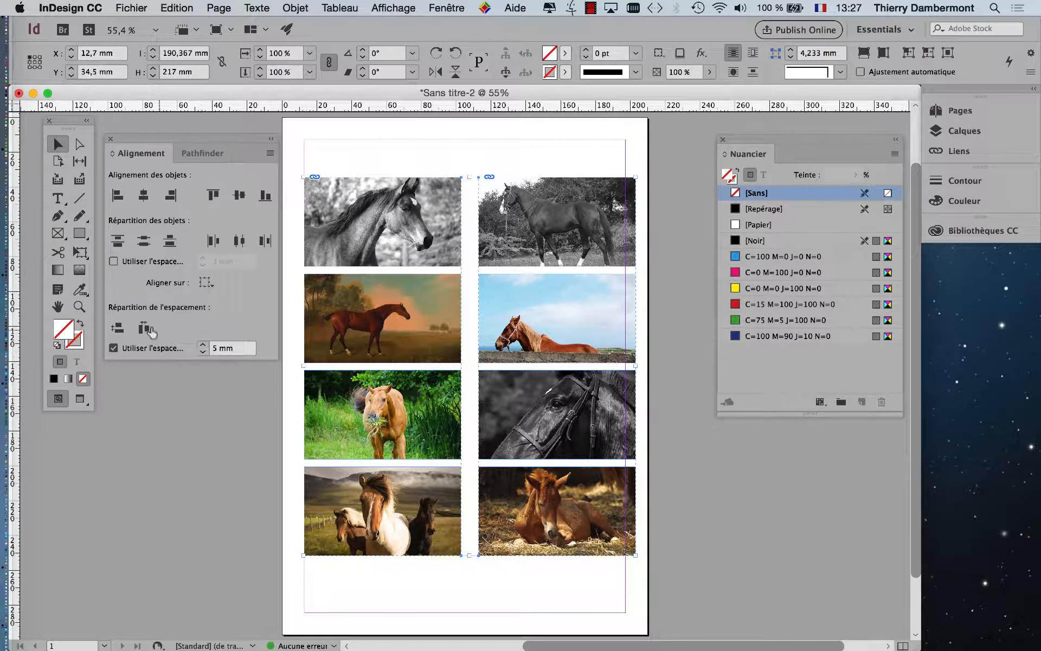
Distribute the two column groups horizontally with 5 mm spacing and ungroup them both.
left_click(144, 327)
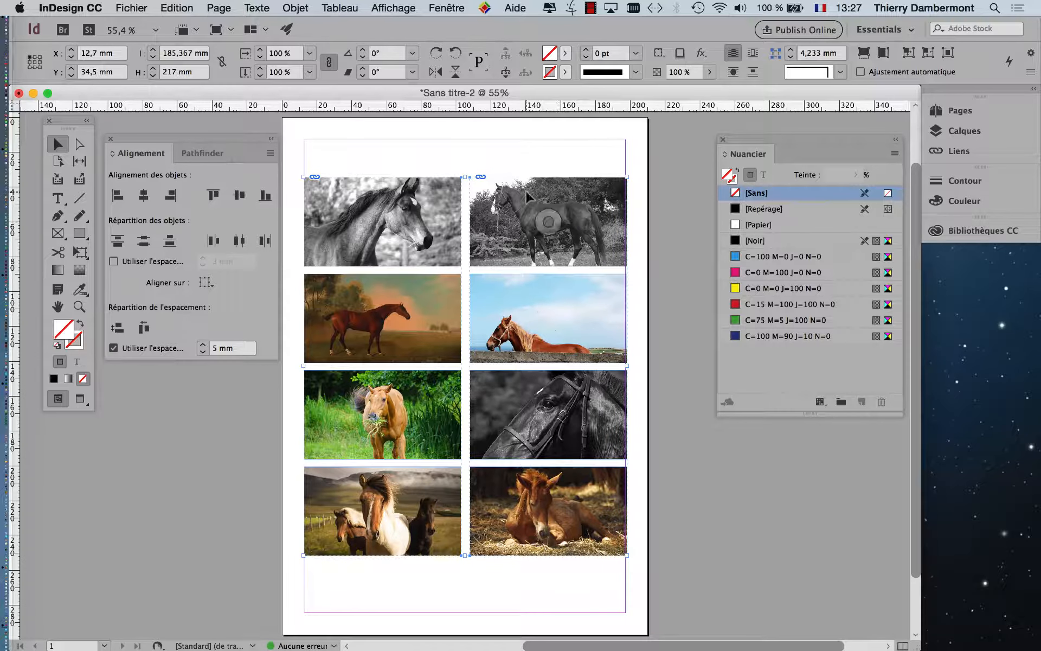
left_click_drag(408, 151, 517, 202)
left_click(293, 7)
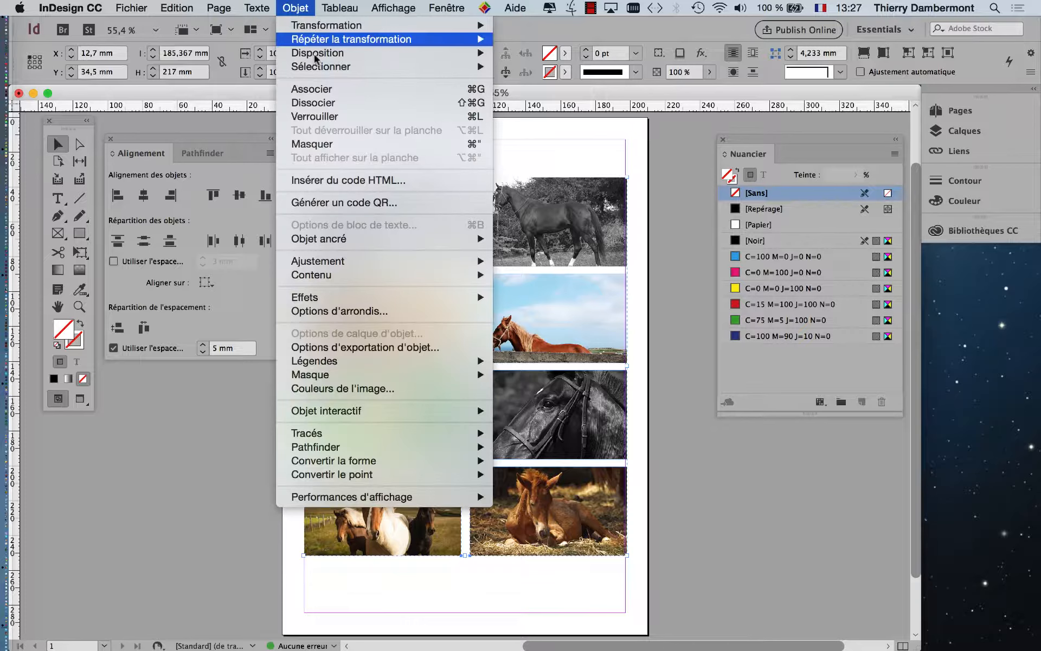
left_click(322, 101)
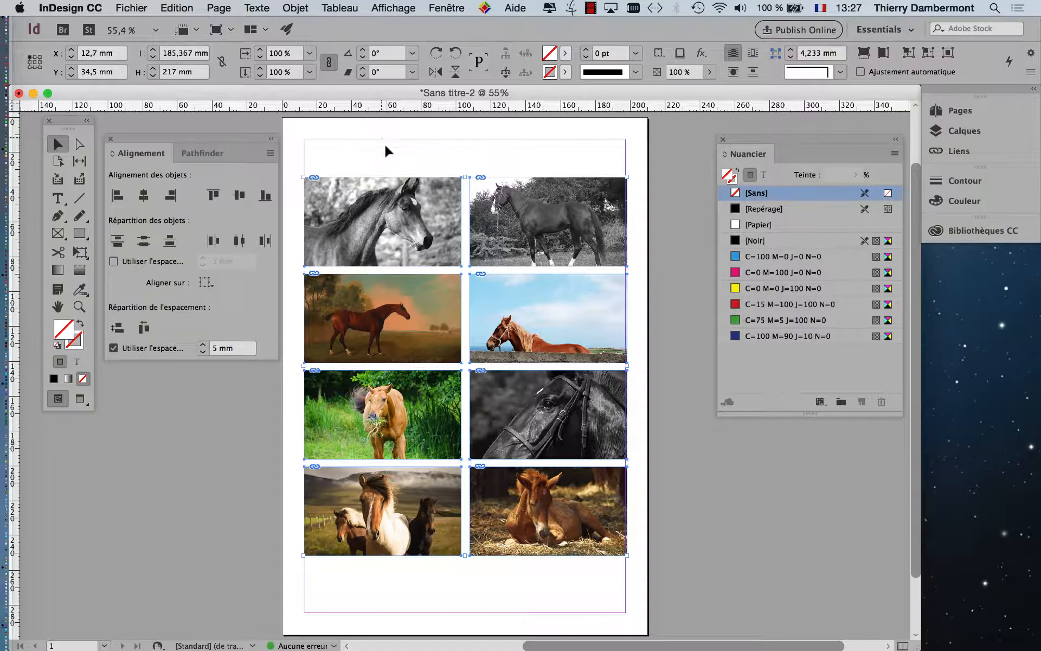
Group the two images of the first row, and separately the two images of the second row.
left_click_drag(372, 145, 516, 199)
left_click(395, 155)
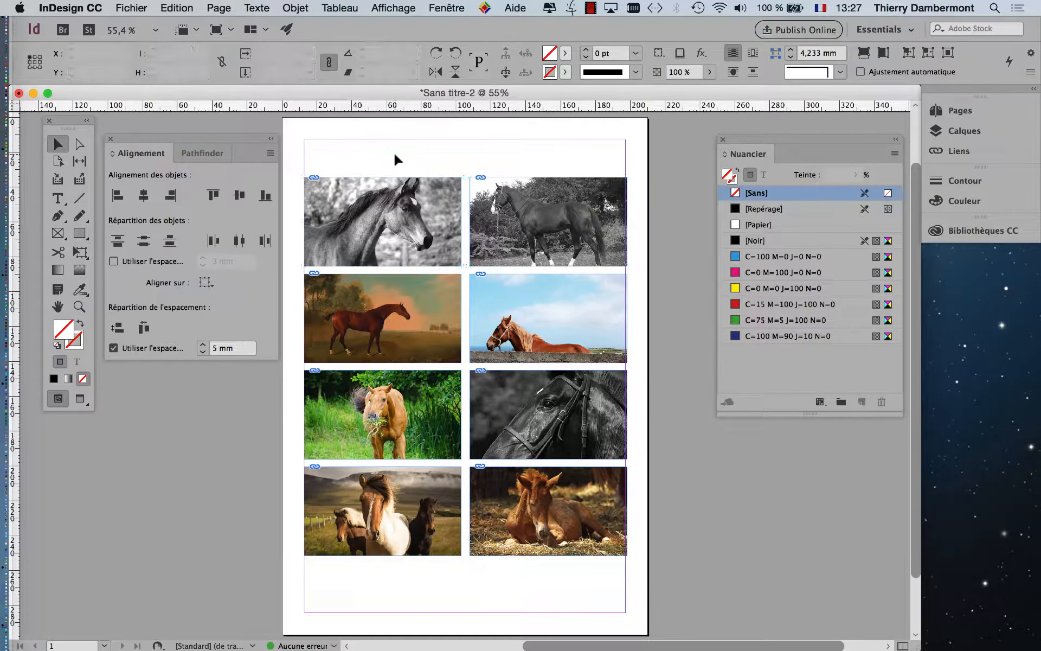
left_click_drag(345, 155, 591, 215)
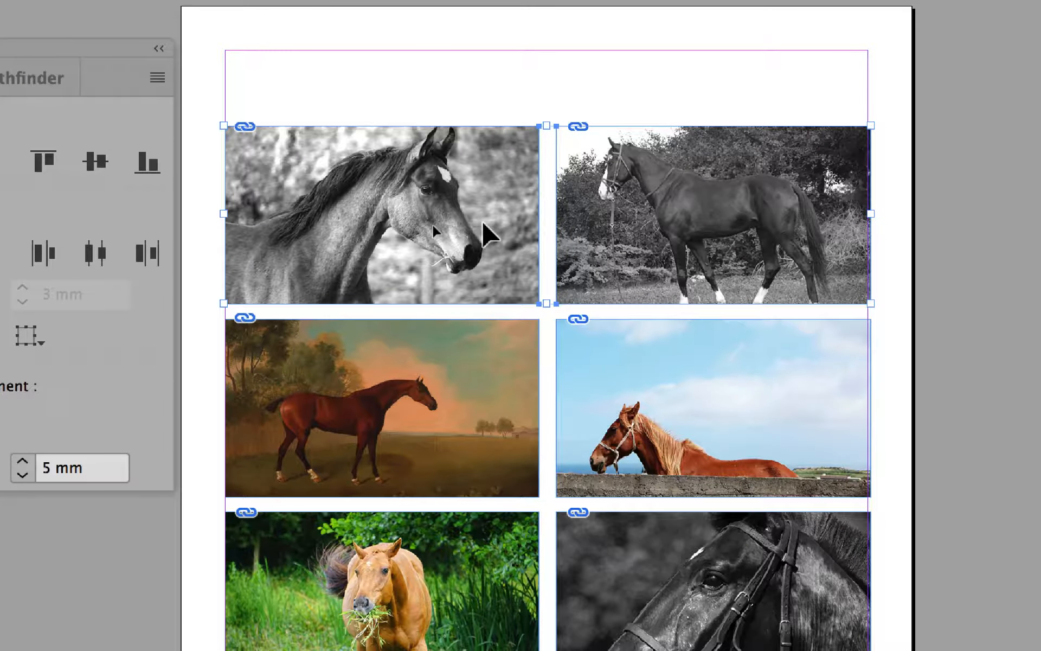
key("super+g")
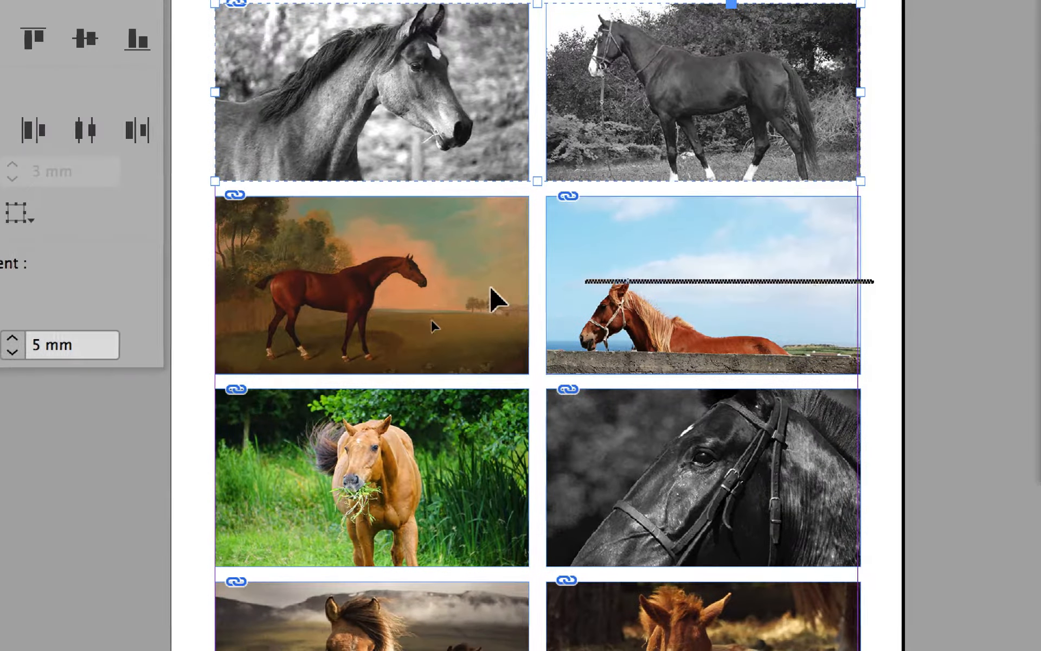
left_click_drag(489, 285, 446, 292)
key("super+g")
Group the two images of the third row, and separately the two images of the fourth row.
left_click_drag(890, 464, 647, 460)
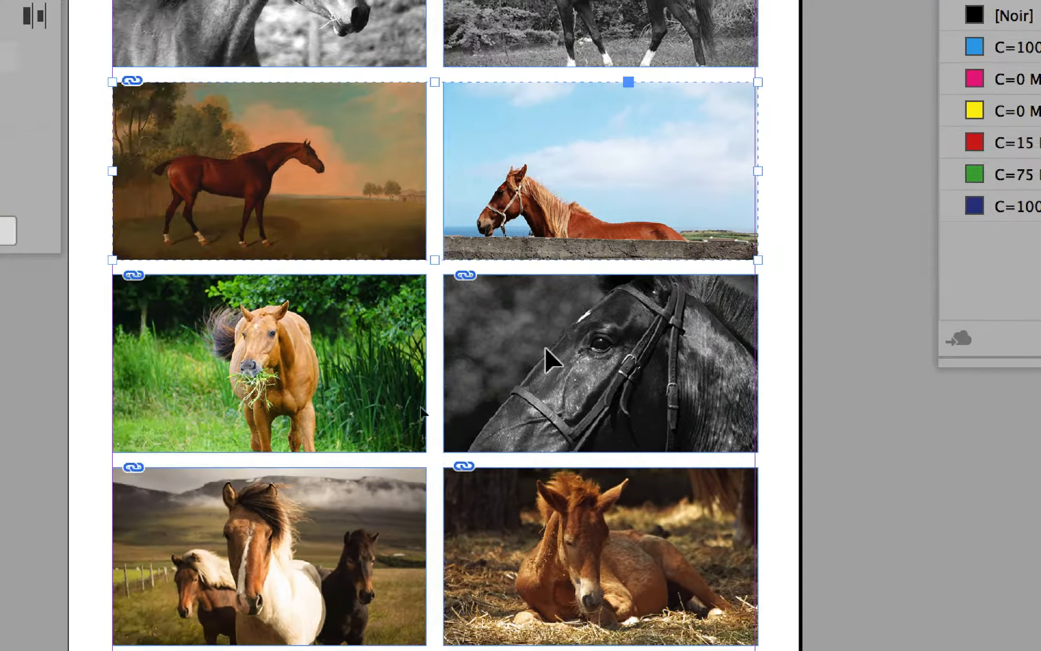
left_click_drag(544, 347, 271, 348)
key("super+g")
left_click_drag(773, 500, 389, 541)
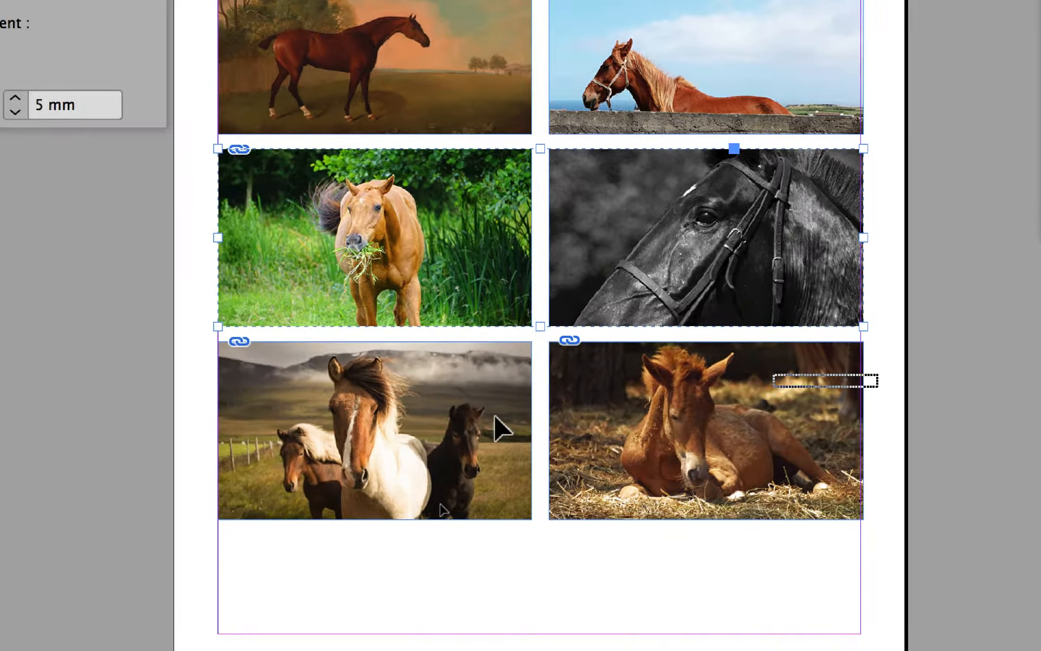
left_click_drag(495, 416, 491, 416)
key("super+g")
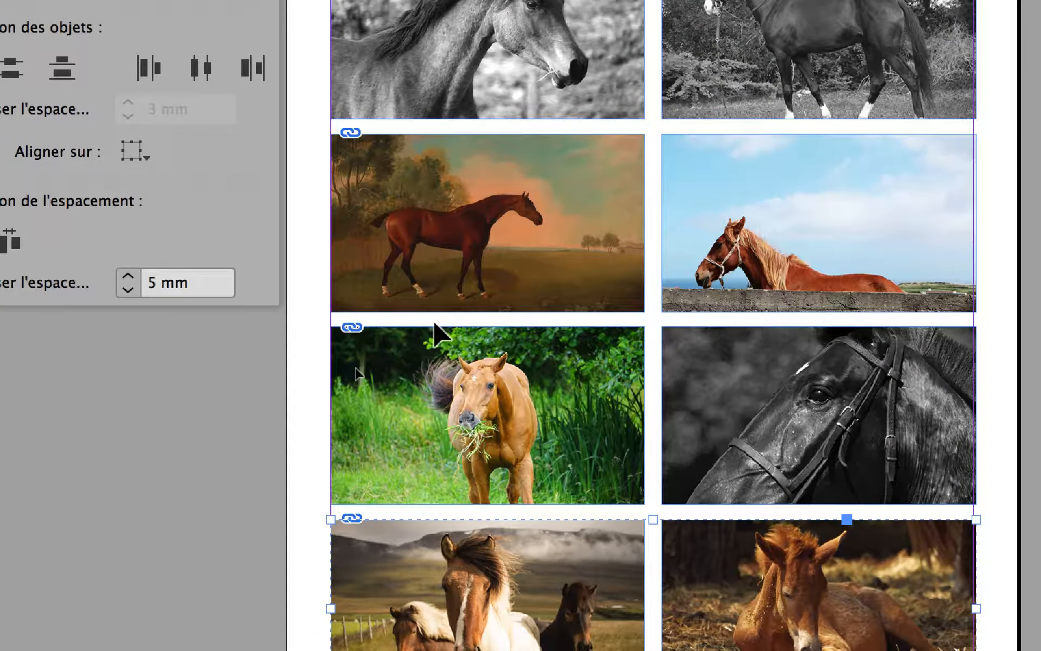
Select all four row groups and distribute them vertically with 5 mm spacing.
key("super+a")
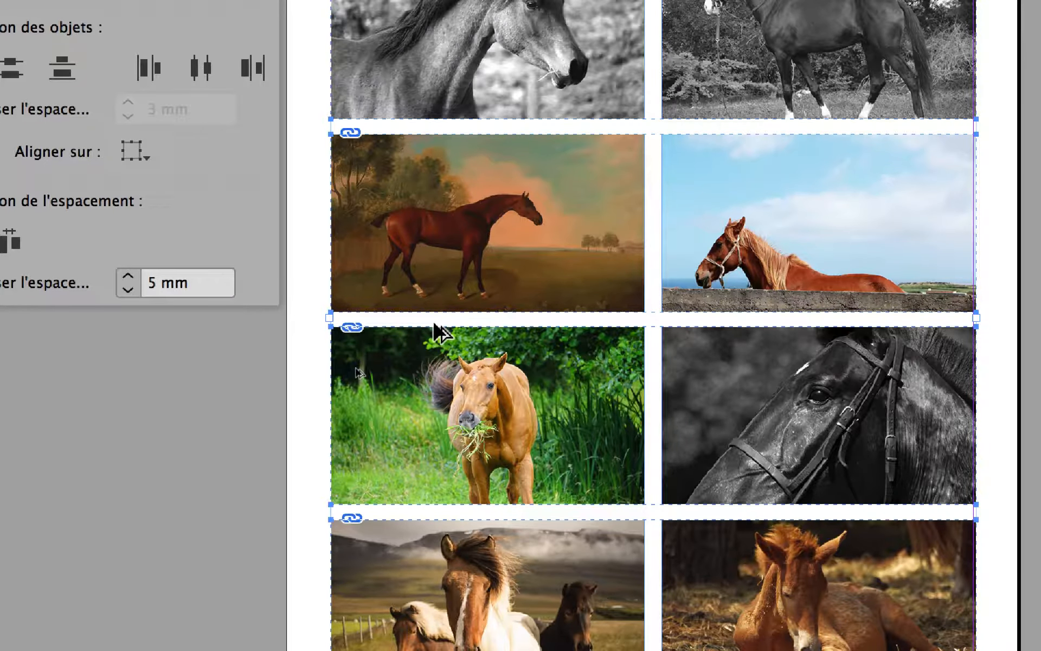
scroll(440, 331, "down", 1)
key("super+0")
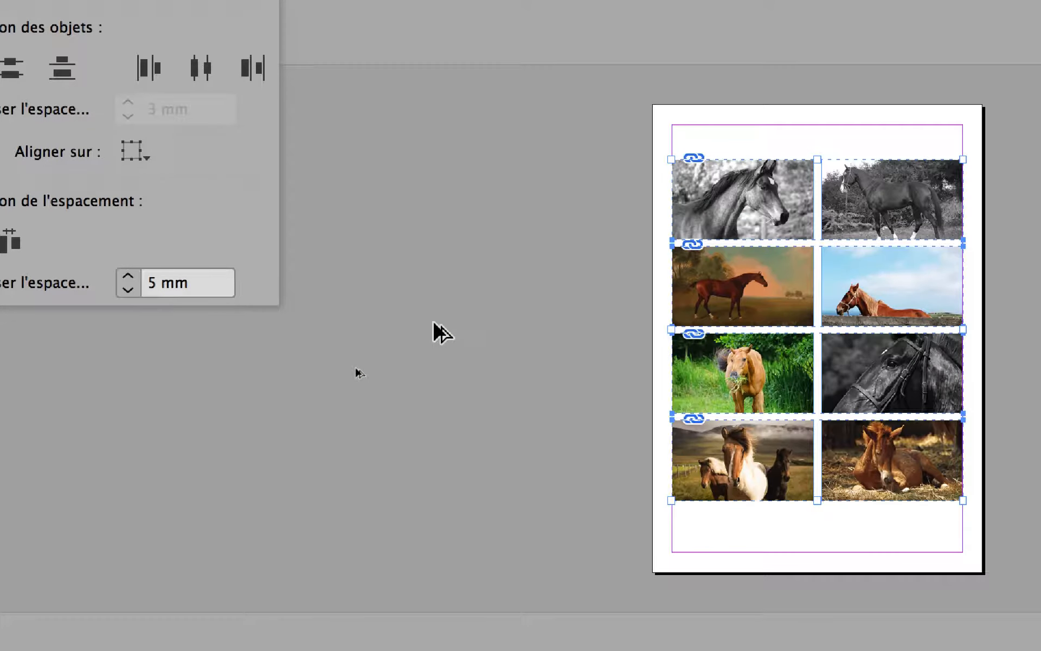
scroll(433, 320, "up", 5)
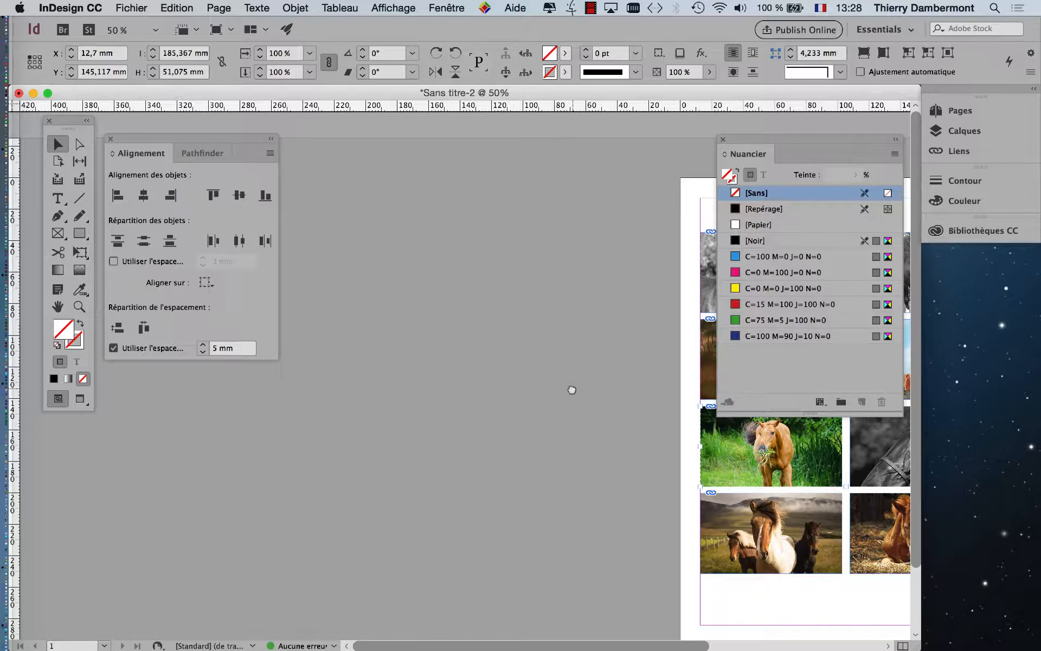
left_click_drag(865, 365, 491, 312)
left_click_drag(245, 334, 215, 358)
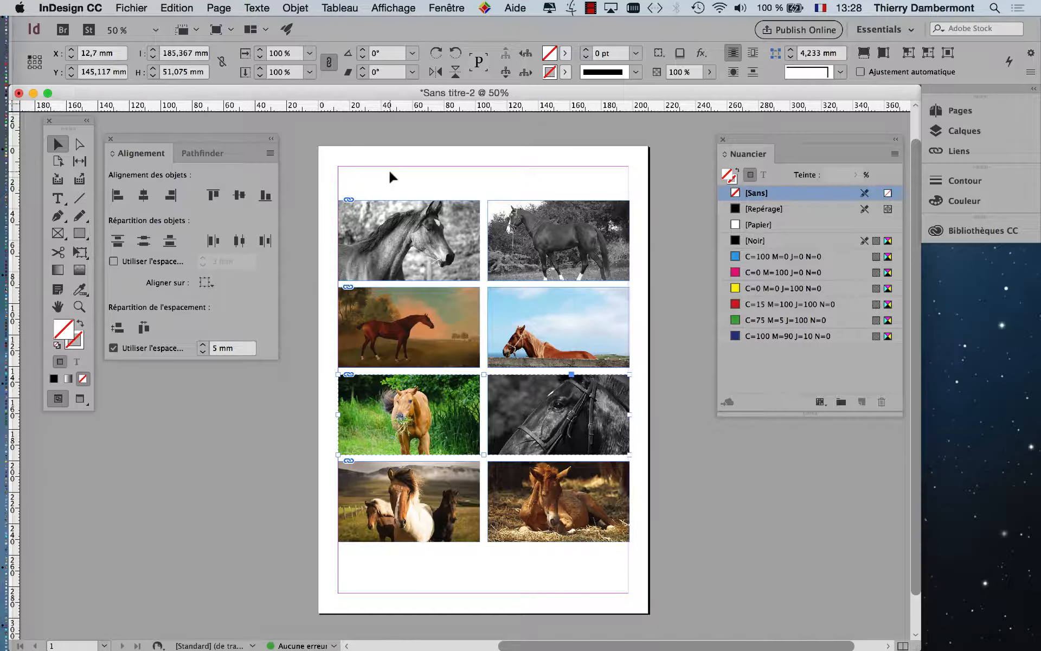
left_click_drag(373, 169, 518, 471)
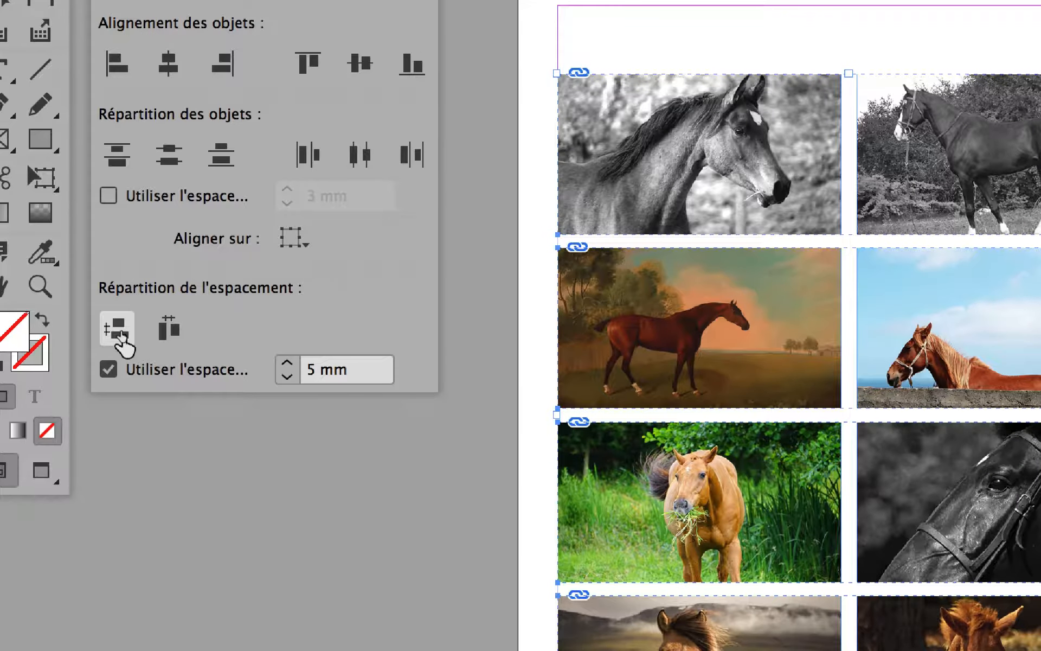
left_click(107, 307)
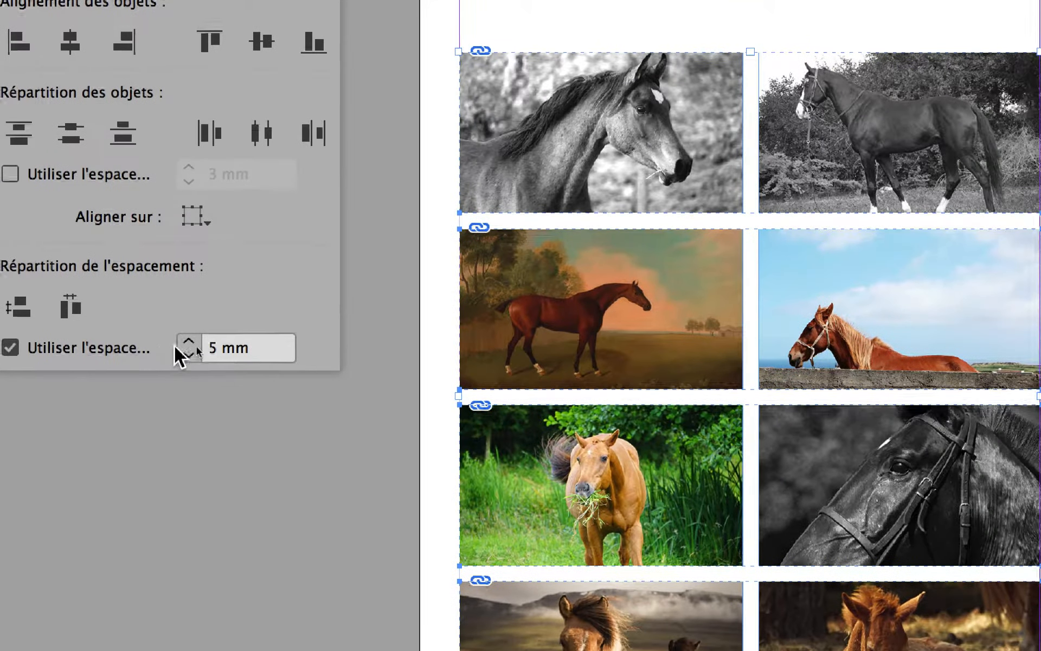
Set the spacing distribution value to 9 mm and redistribute the four row groups vertically.
left_click(228, 345)
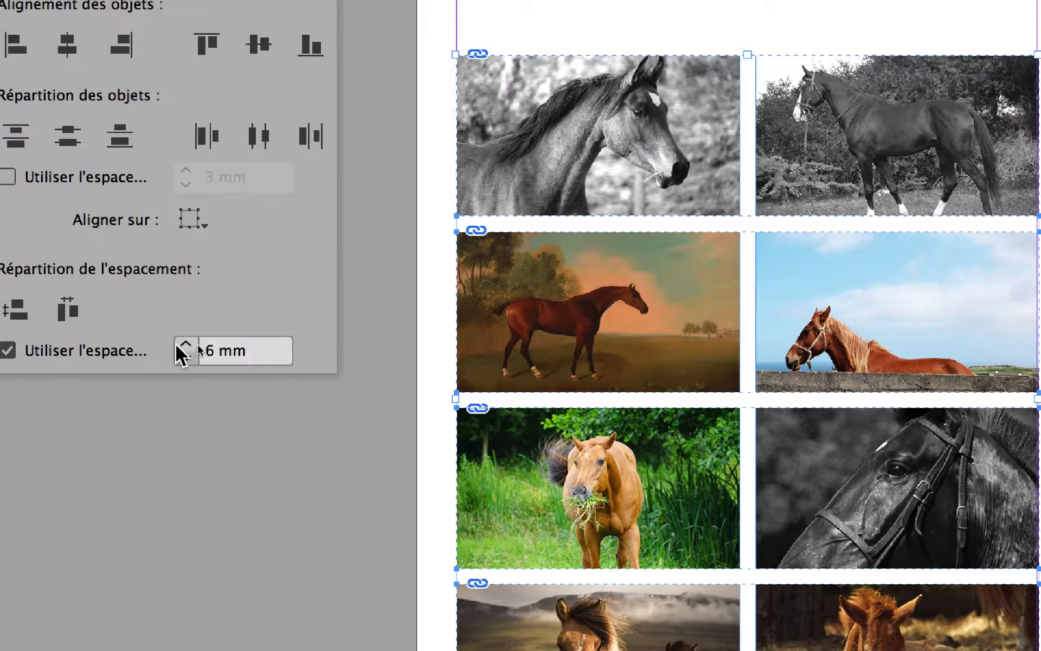
left_click(228, 346)
left_click(228, 346)
left_click(228, 345)
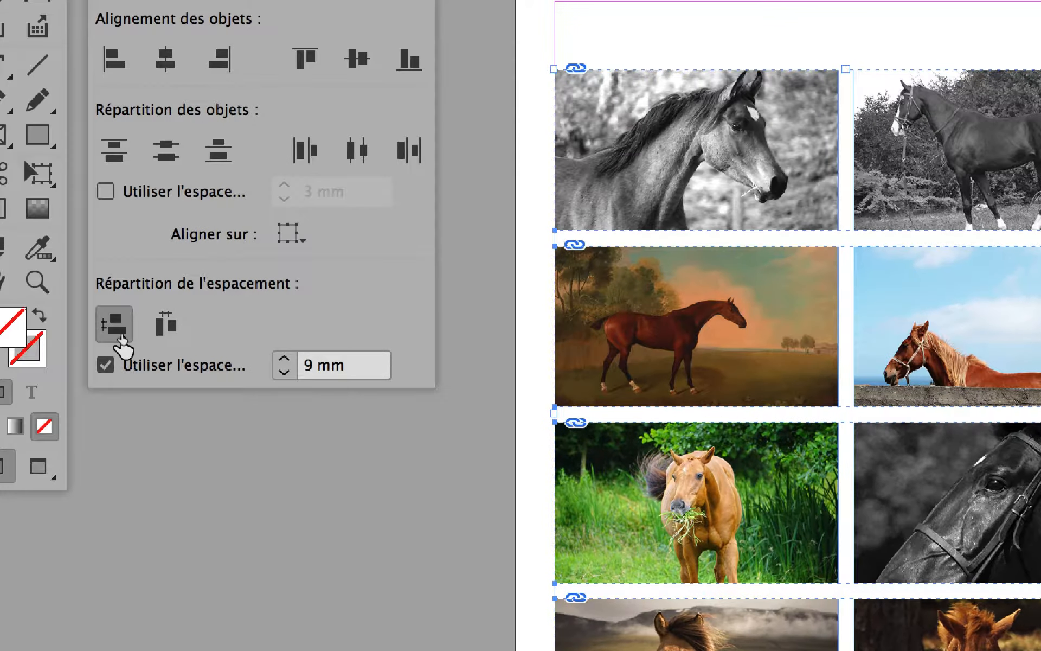
left_click(18, 311)
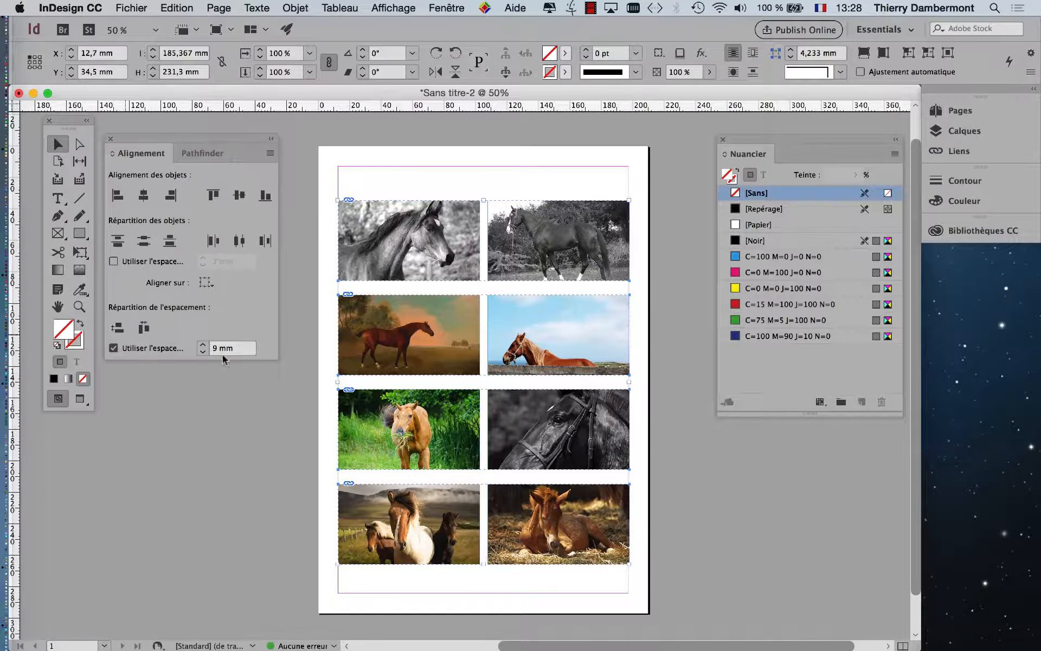
Select all four row groups and ungroup them into individual images.
left_click(679, 402)
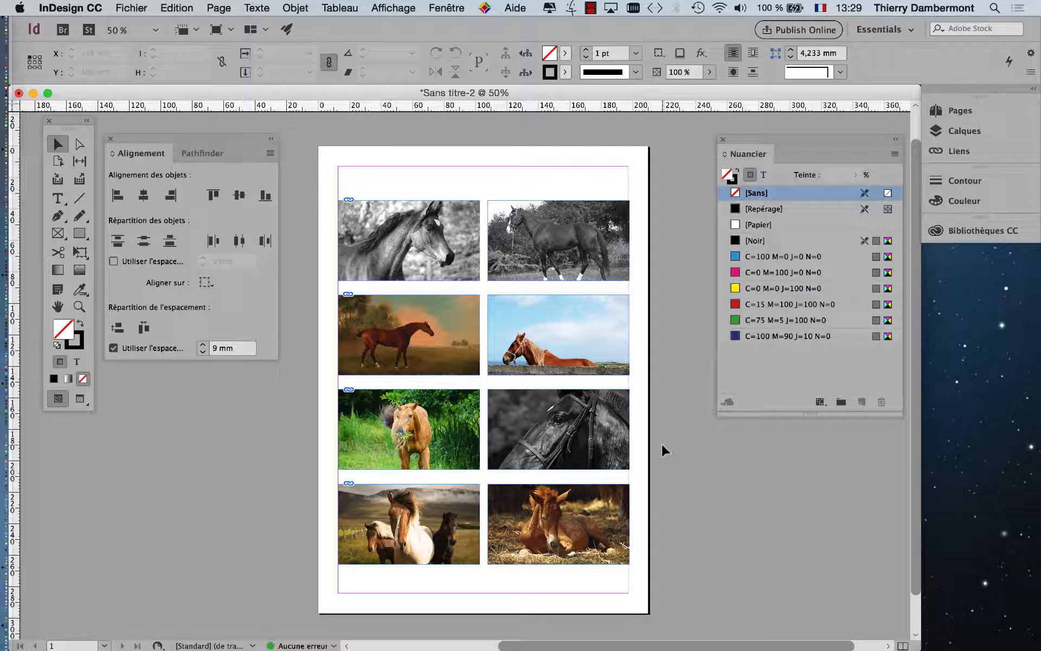
left_click(457, 236)
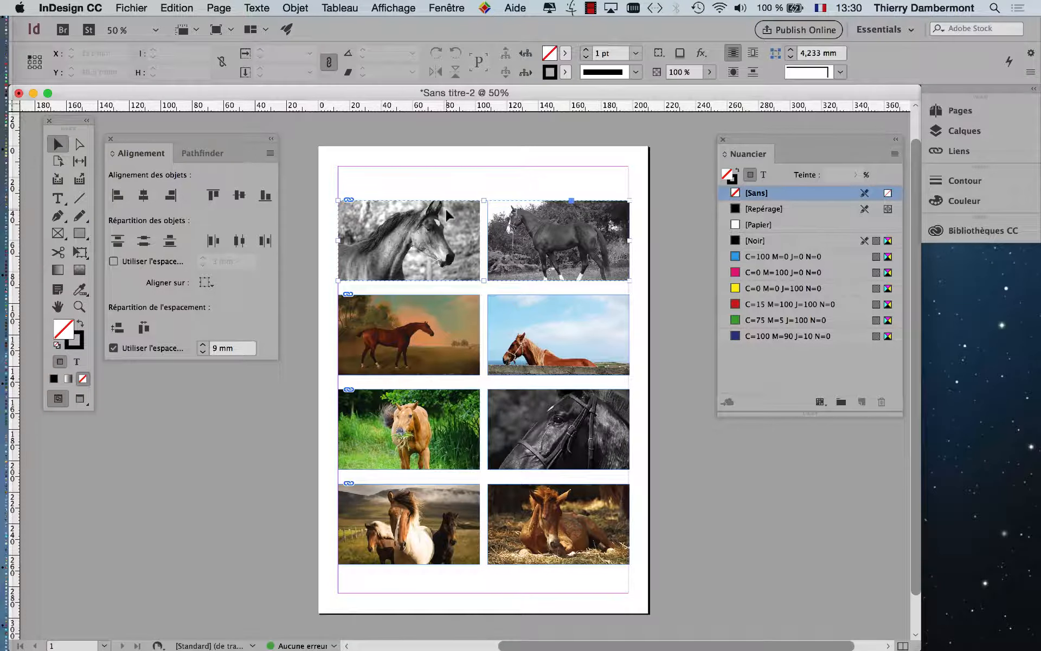
left_click(344, 174)
key("super+a")
left_click(296, 8)
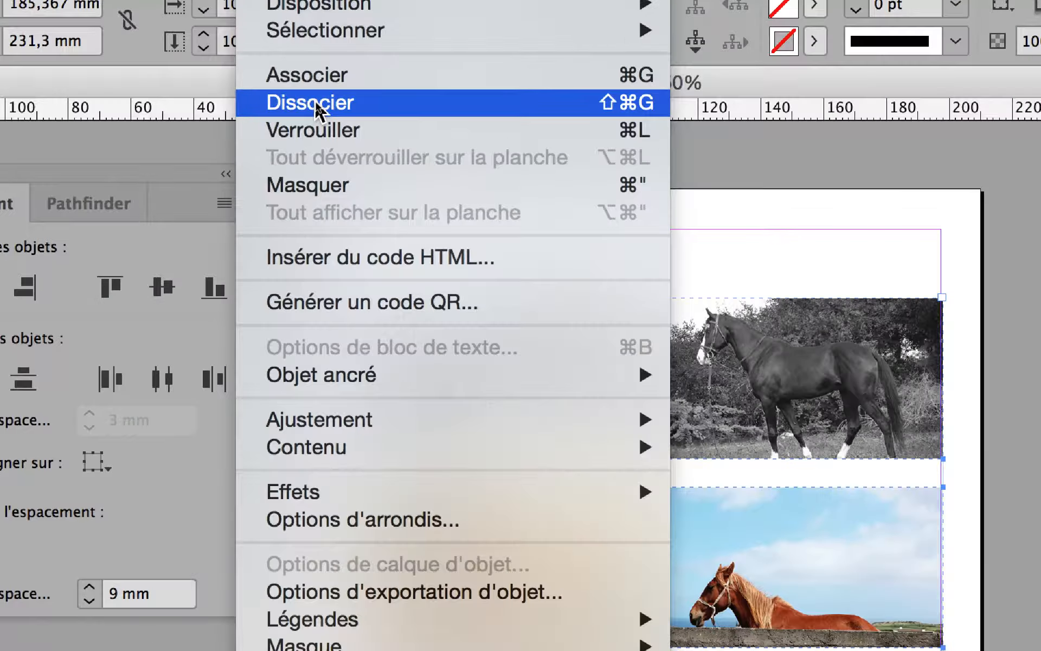
left_click(317, 103)
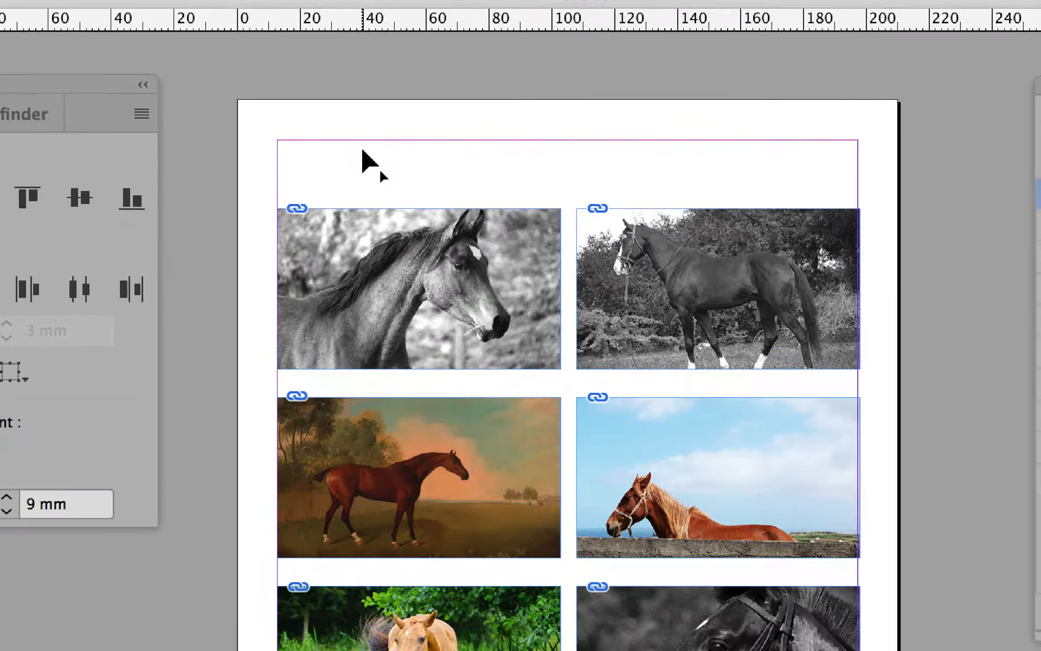
Select several images of the first three rows one at a time to check whether each is independent.
left_click(415, 391)
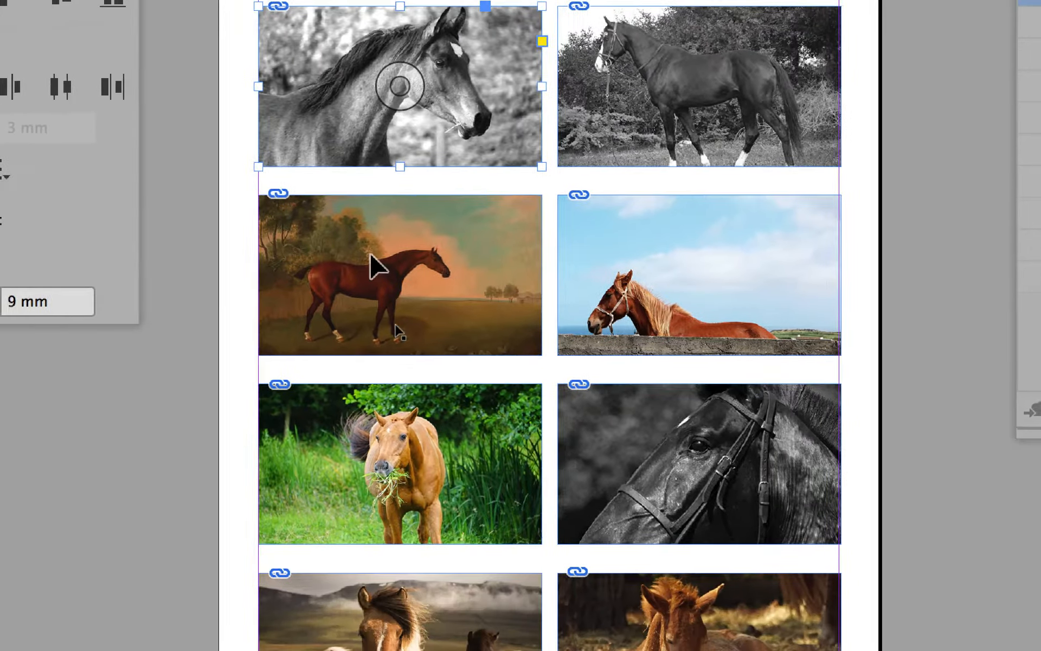
left_click(371, 255)
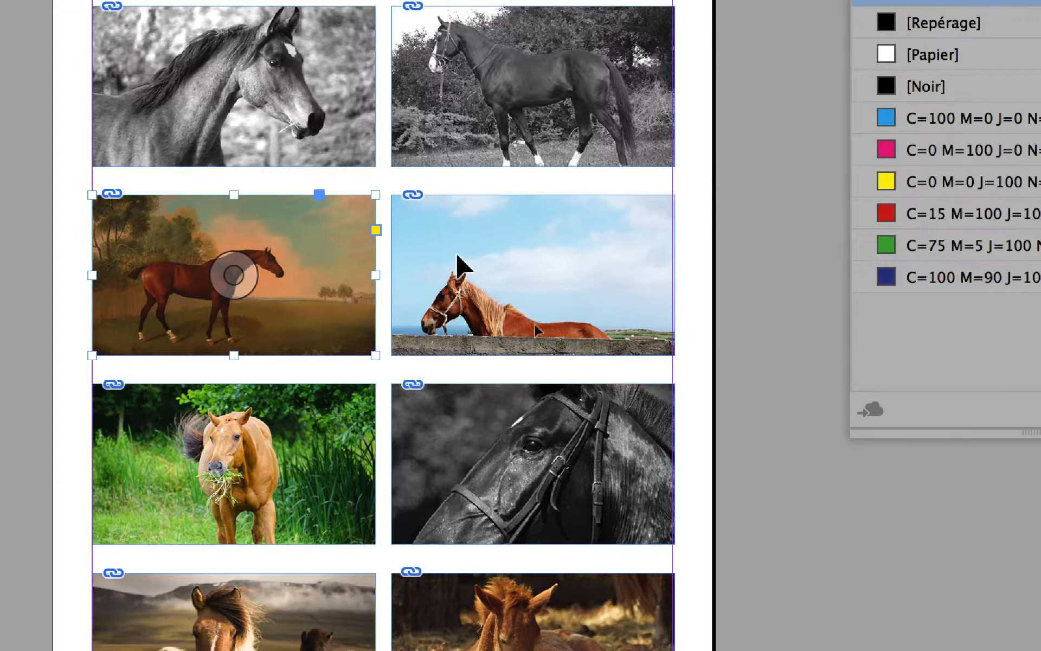
left_click(624, 265)
left_click(602, 453)
left_click(472, 442)
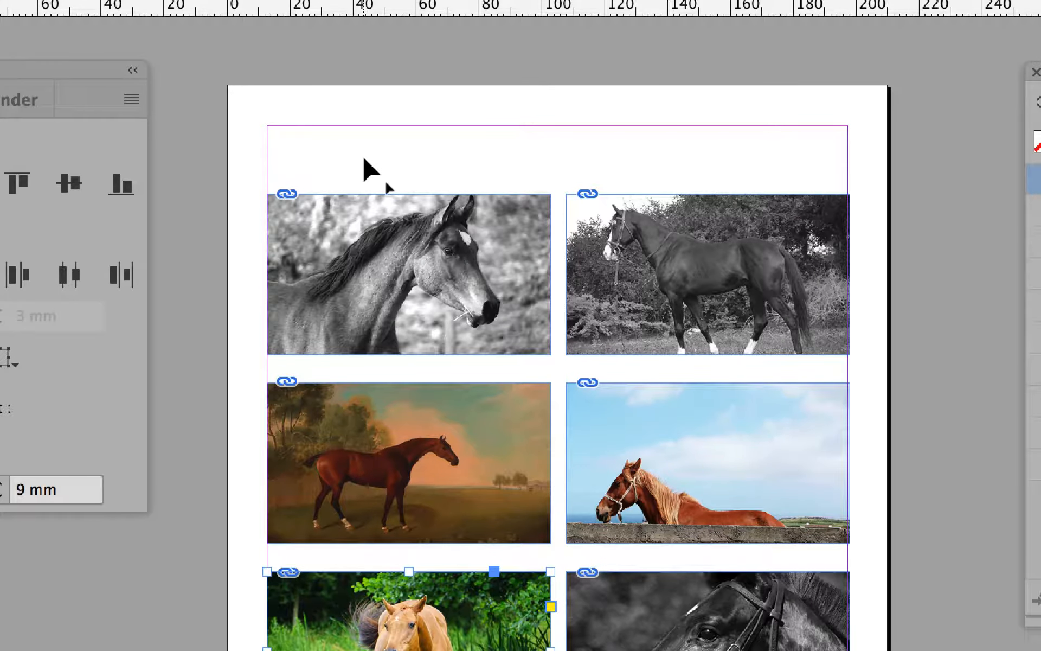
Select the four images of the first column and group them.
left_click_drag(363, 159, 409, 239)
left_click_drag(379, 184, 444, 650)
left_click_drag(402, 353, 402, 475)
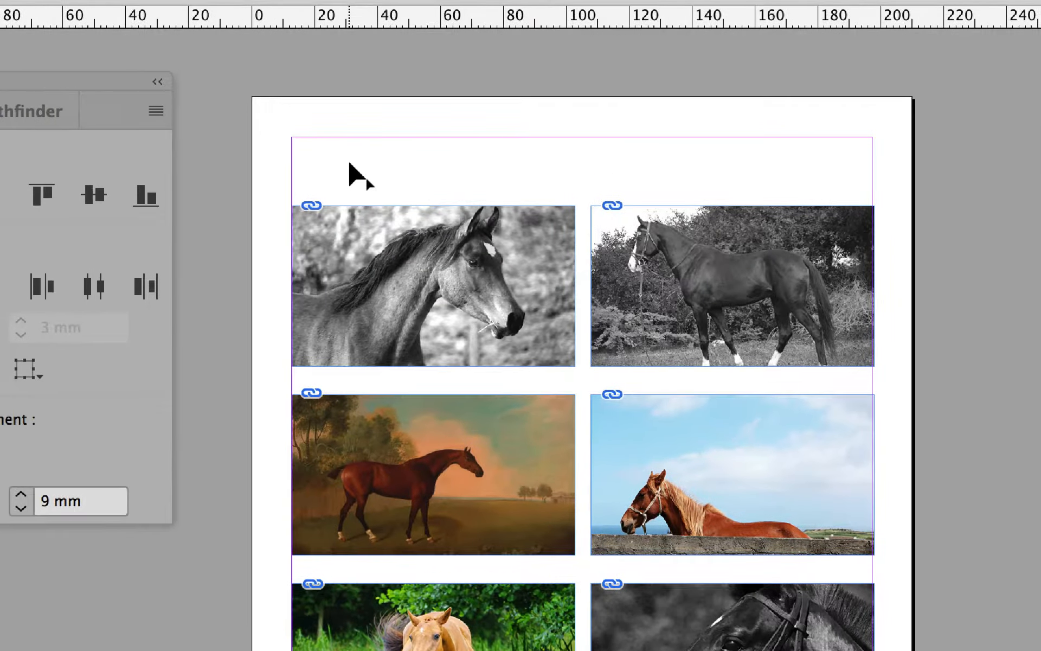
left_click_drag(313, 163, 418, 650)
left_click_drag(386, 434, 387, 437)
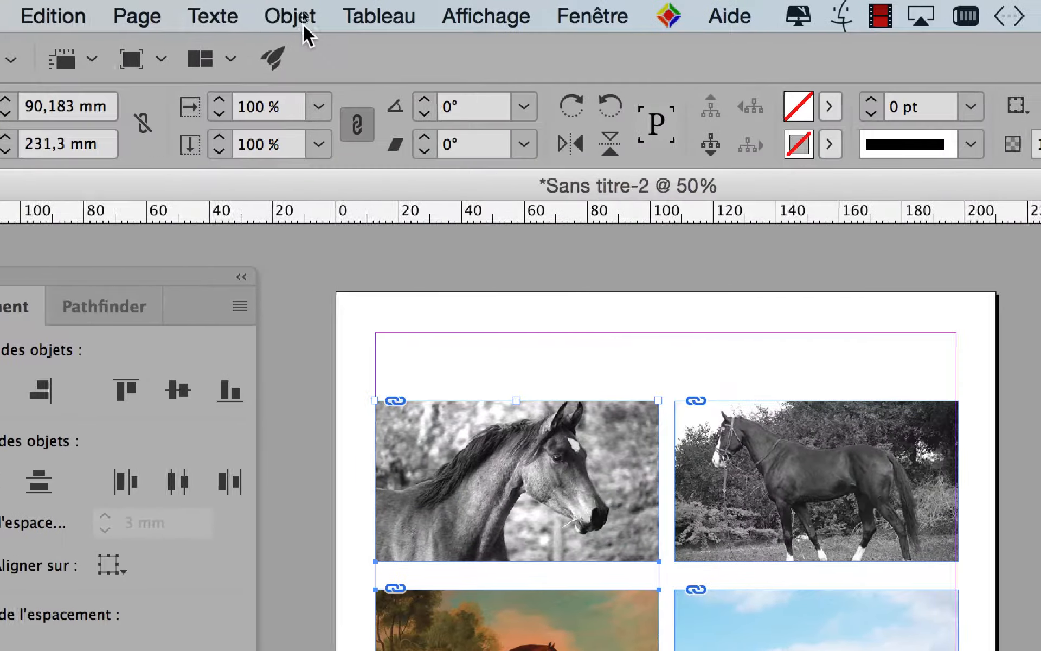
left_click(297, 15)
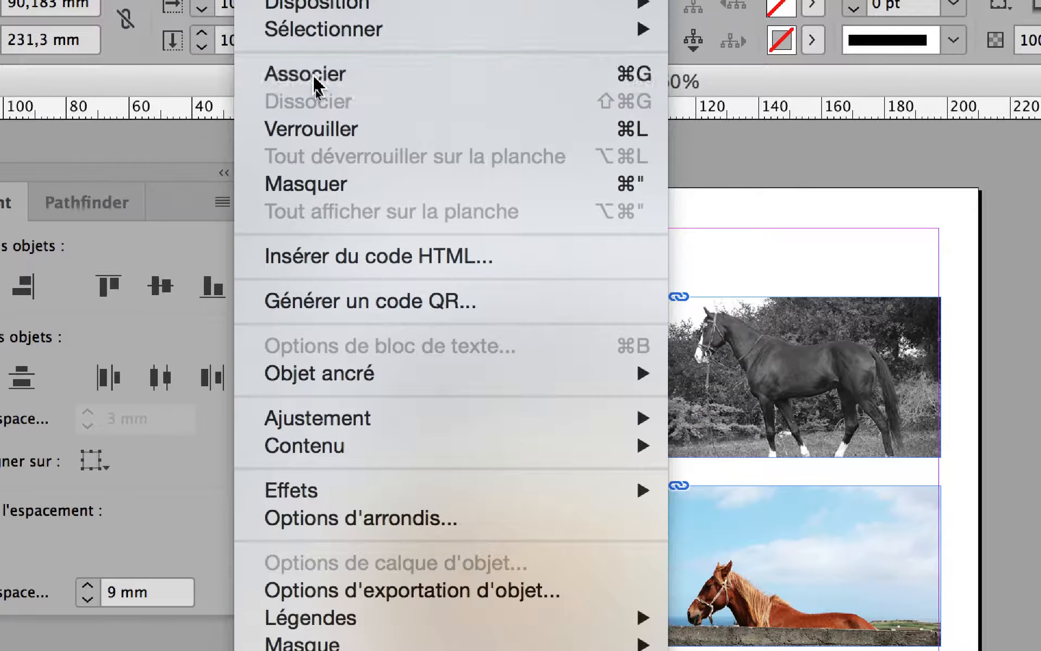
left_click(319, 178)
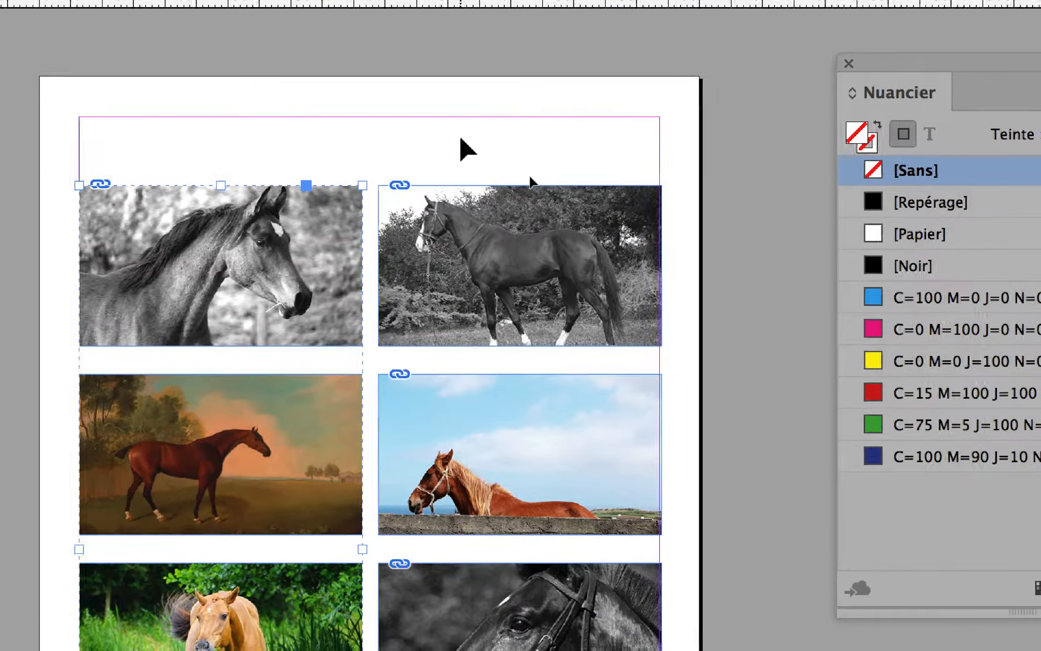
Select the four images of the second column and group them.
left_click_drag(514, 156, 548, 364)
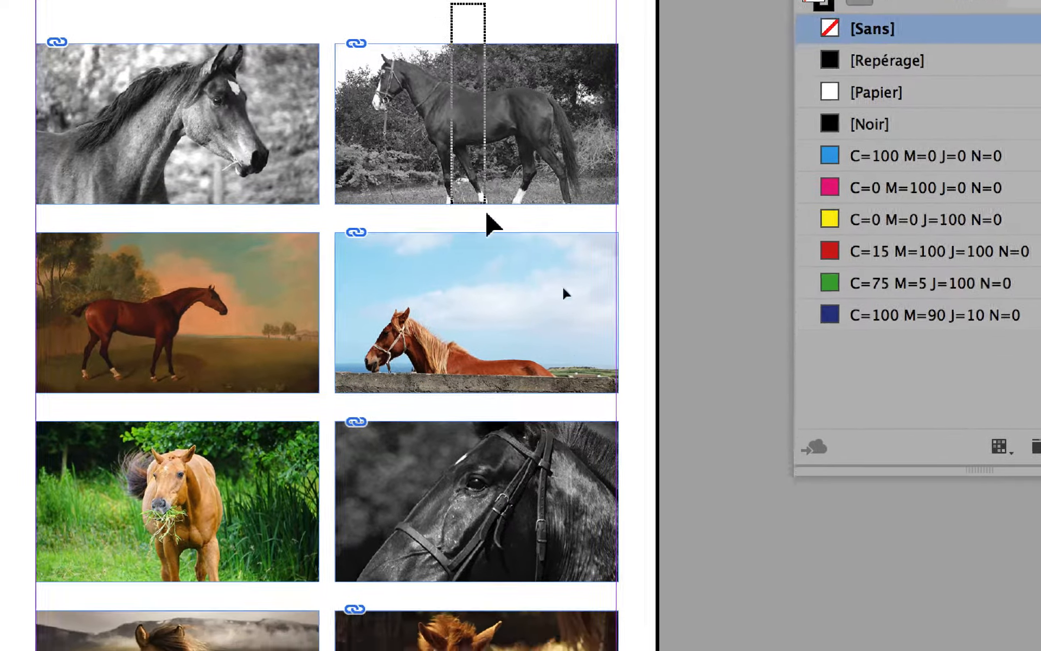
left_click_drag(486, 212, 510, 650)
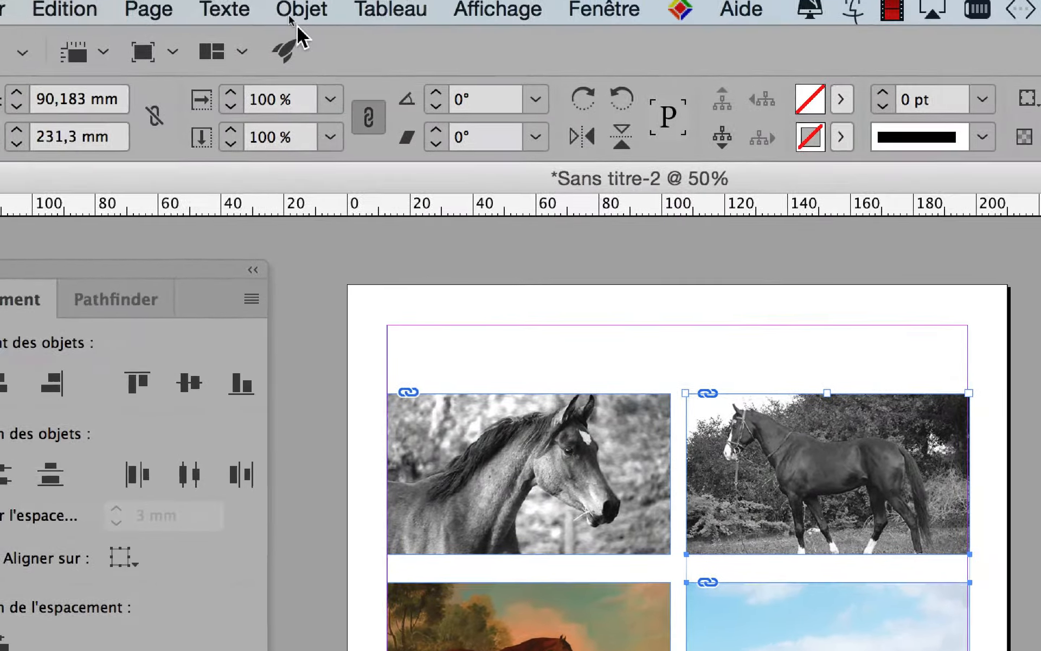
left_click(293, 16)
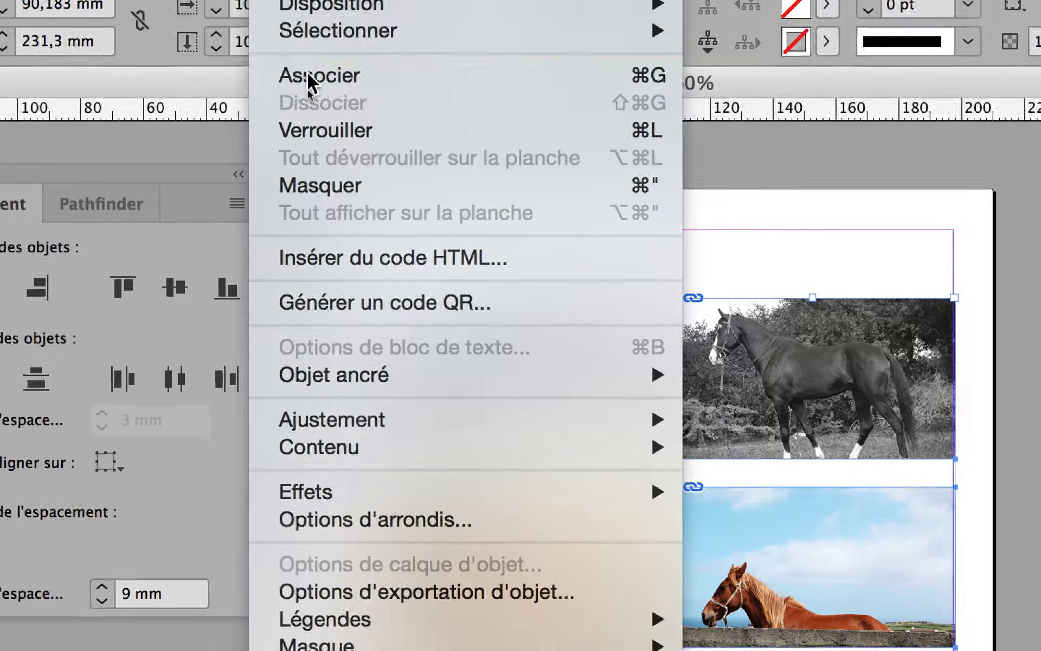
left_click(306, 67)
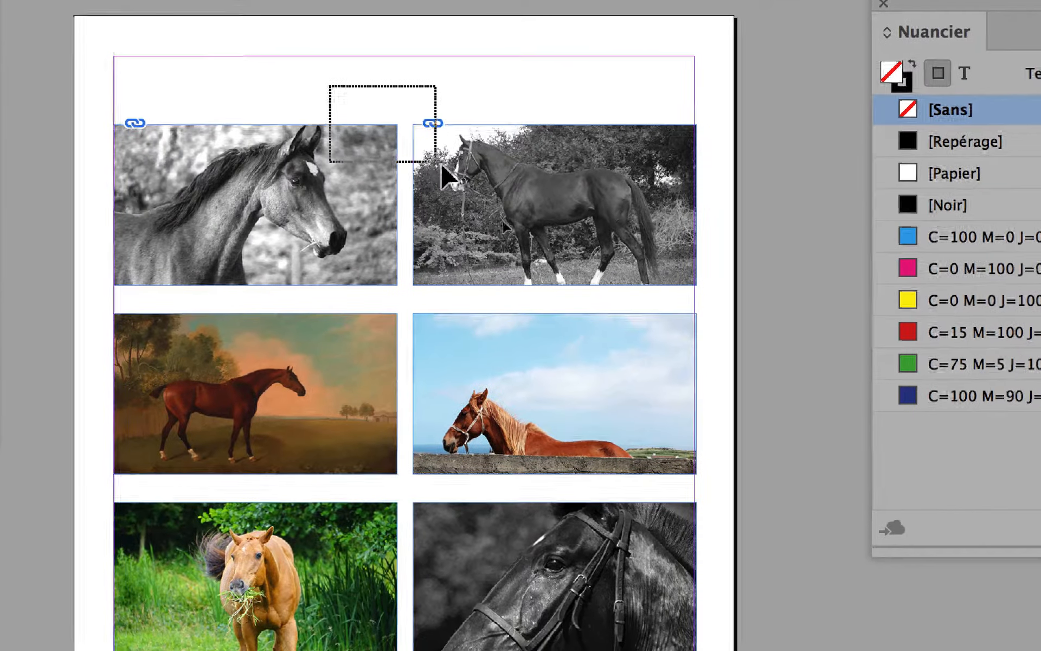
Select both column groups together by marquee across the gap at the head of the image grid.
left_click_drag(441, 164, 441, 164)
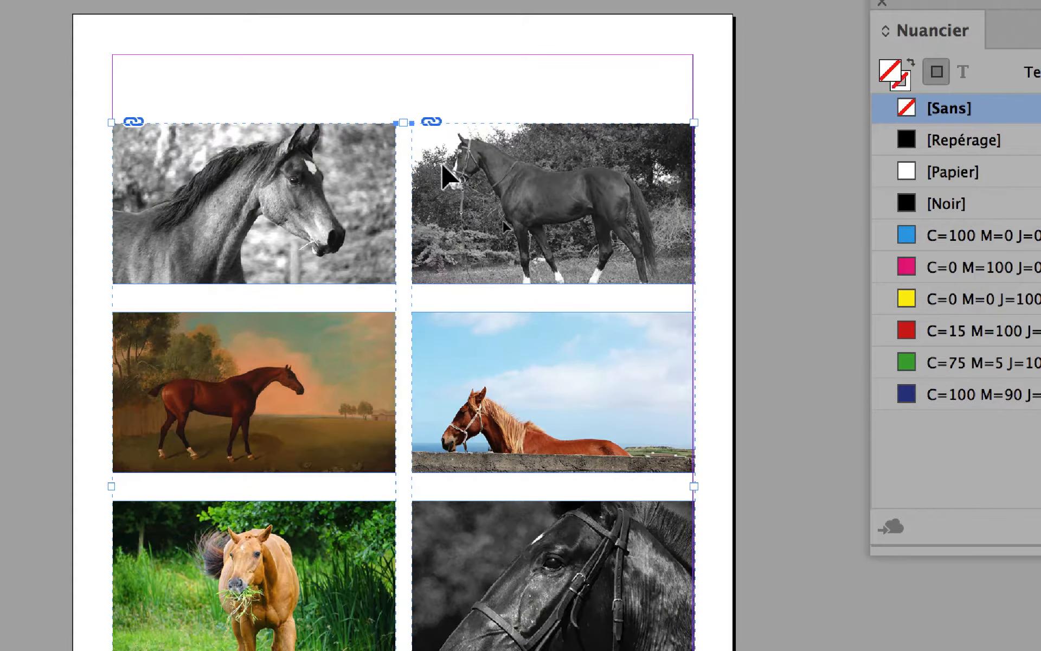
left_click_drag(328, 86, 395, 118)
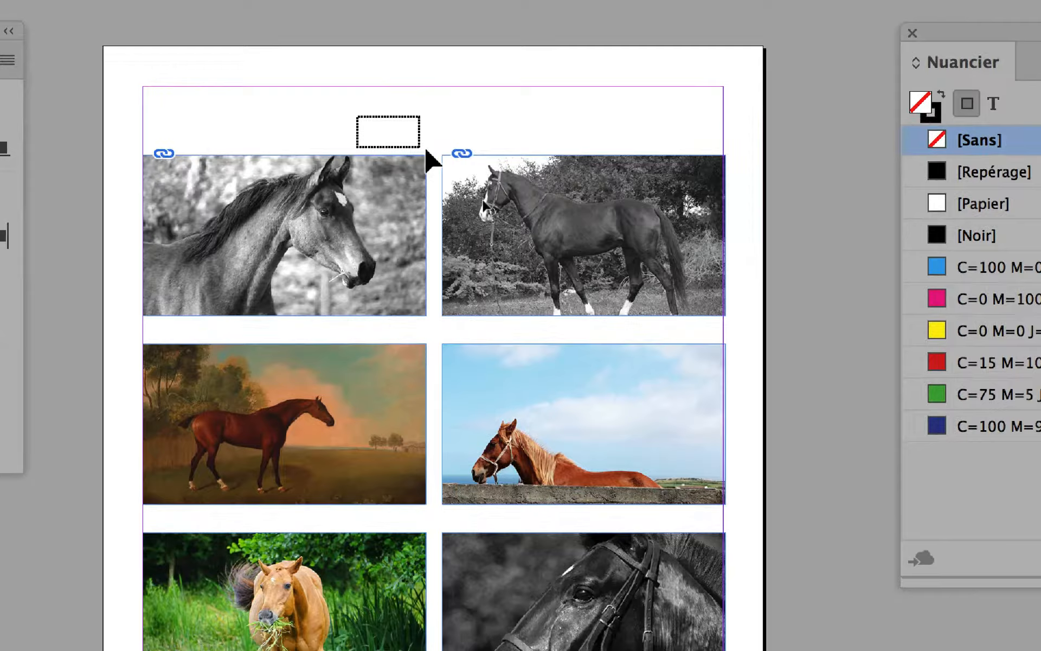
left_click_drag(426, 152, 473, 179)
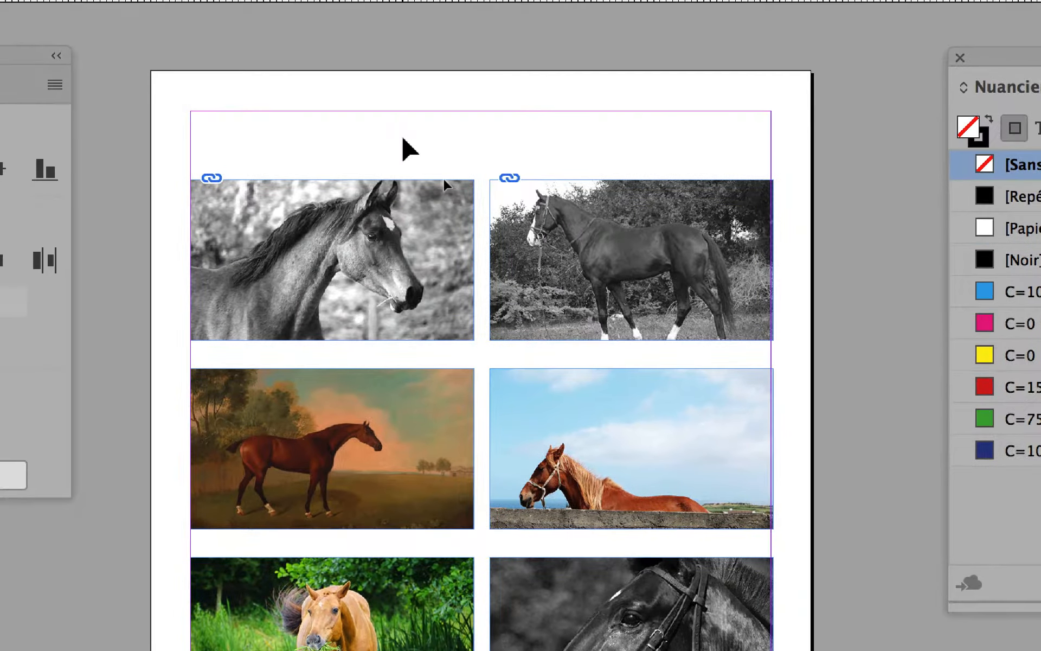
left_click_drag(403, 137, 528, 227)
left_click(426, 144)
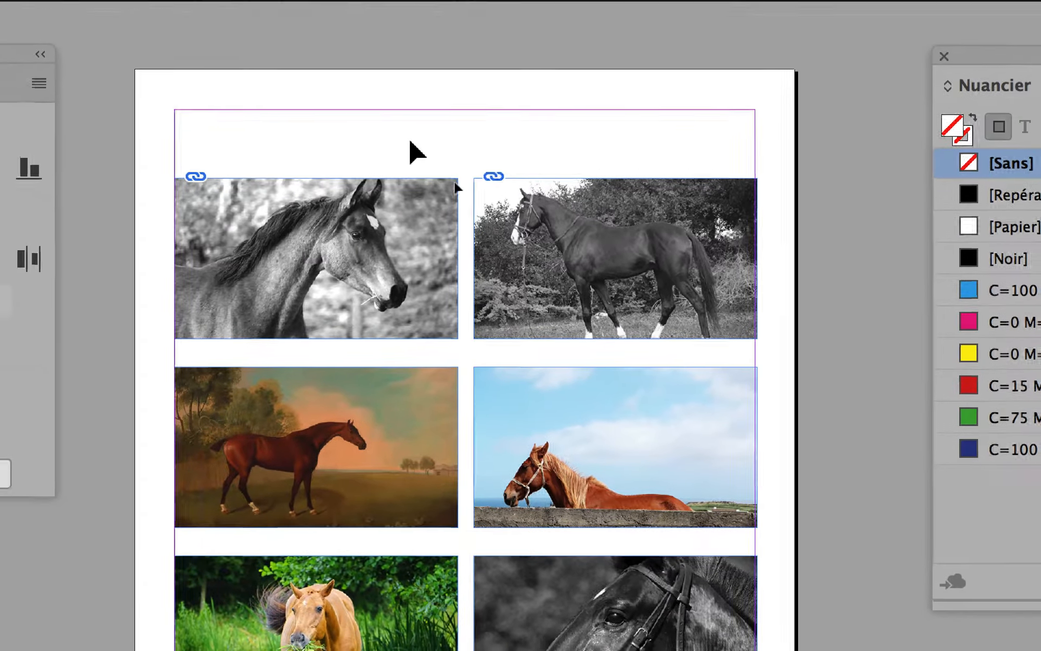
left_click_drag(411, 142, 496, 216)
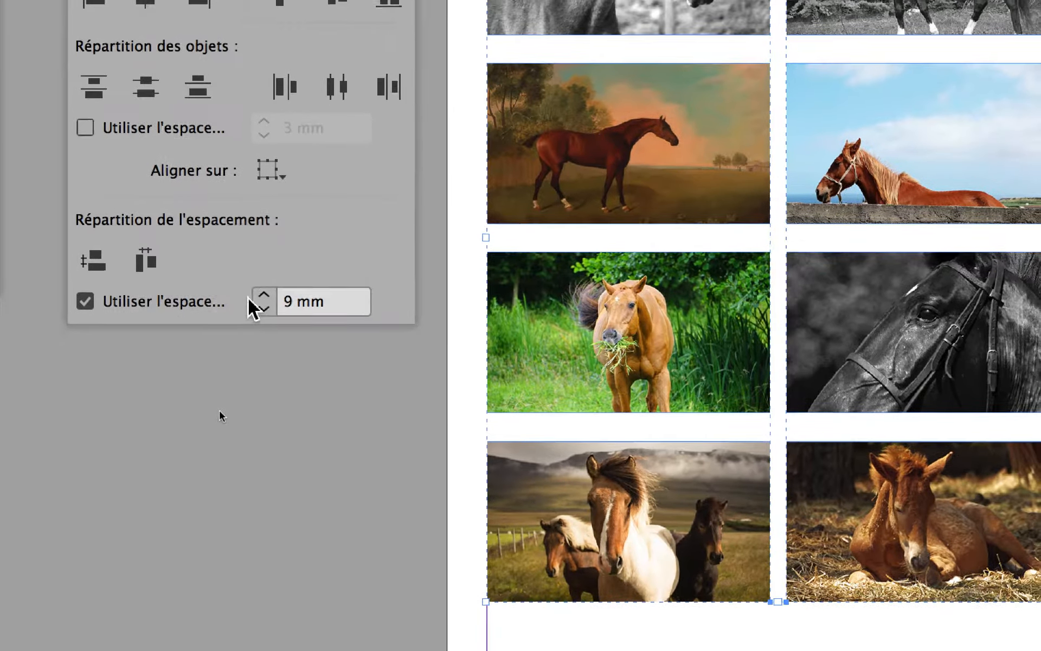
Set the spacing distribution value to 12 mm and distribute the two column groups horizontally.
left_click(344, 541)
left_click(258, 299)
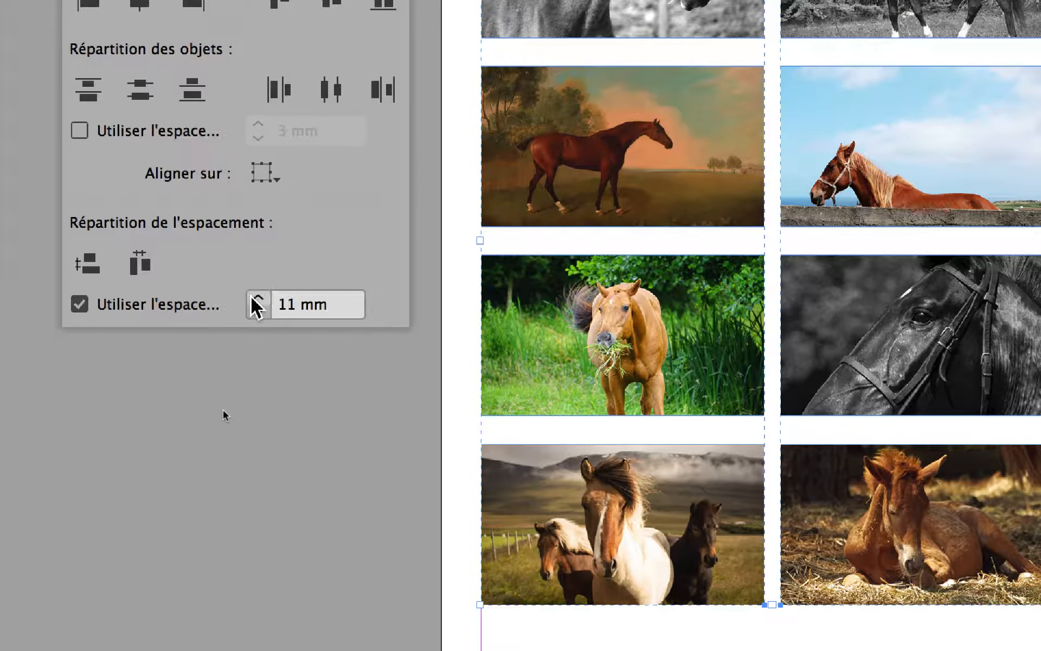
left_click(259, 300)
left_click(140, 264)
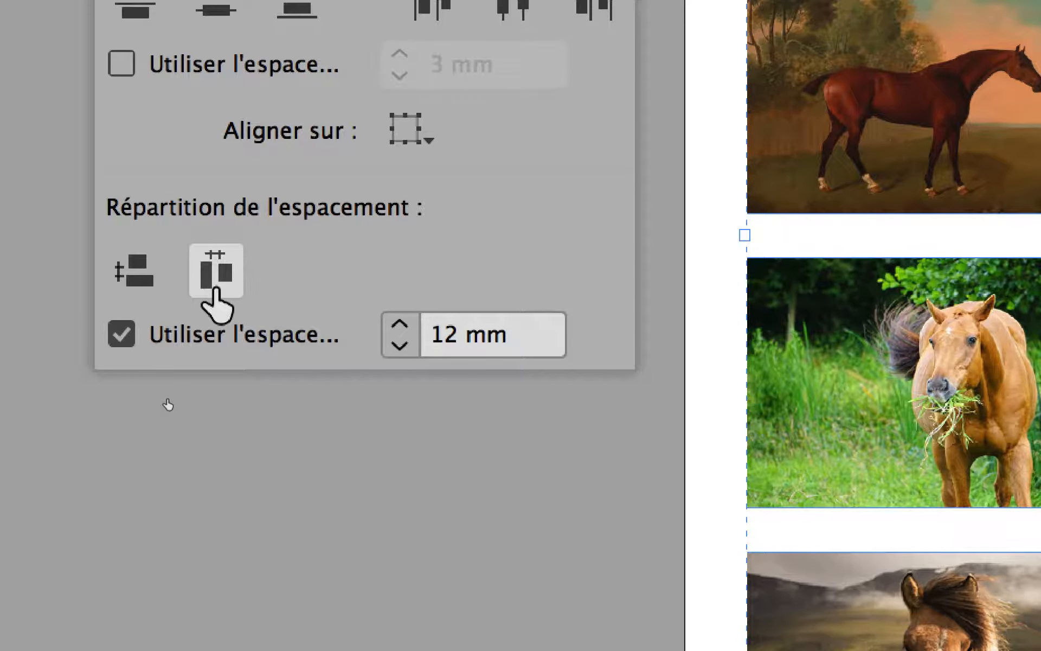
left_click(215, 288)
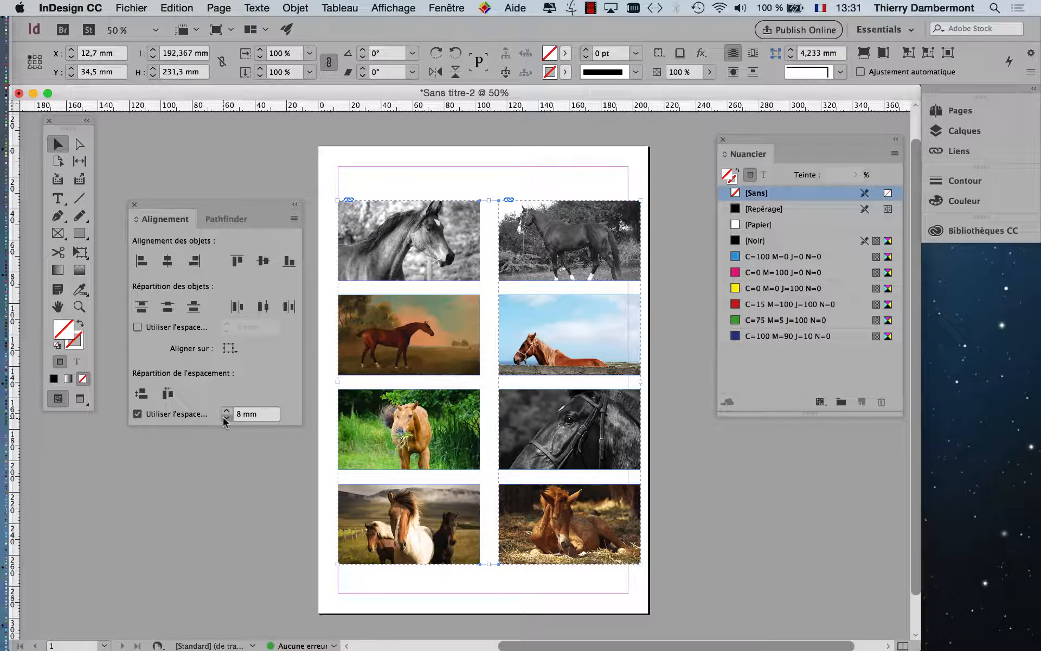
Reduce the spacing distribution value to 4 mm, redistribute the two column groups horizontally and deselect them.
left_click(169, 394)
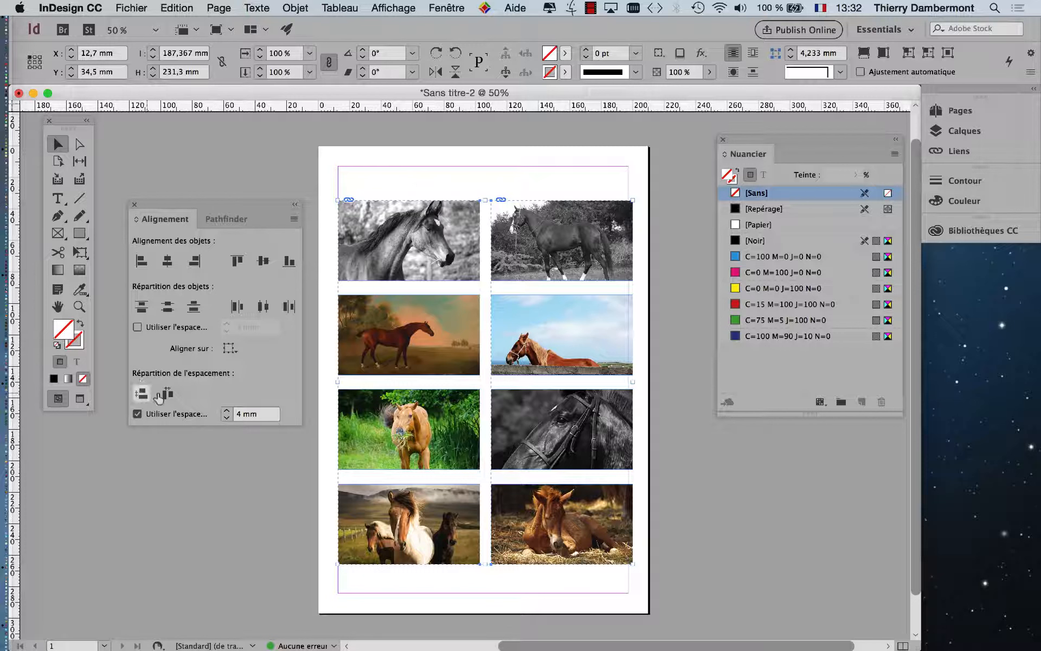
left_click(158, 396)
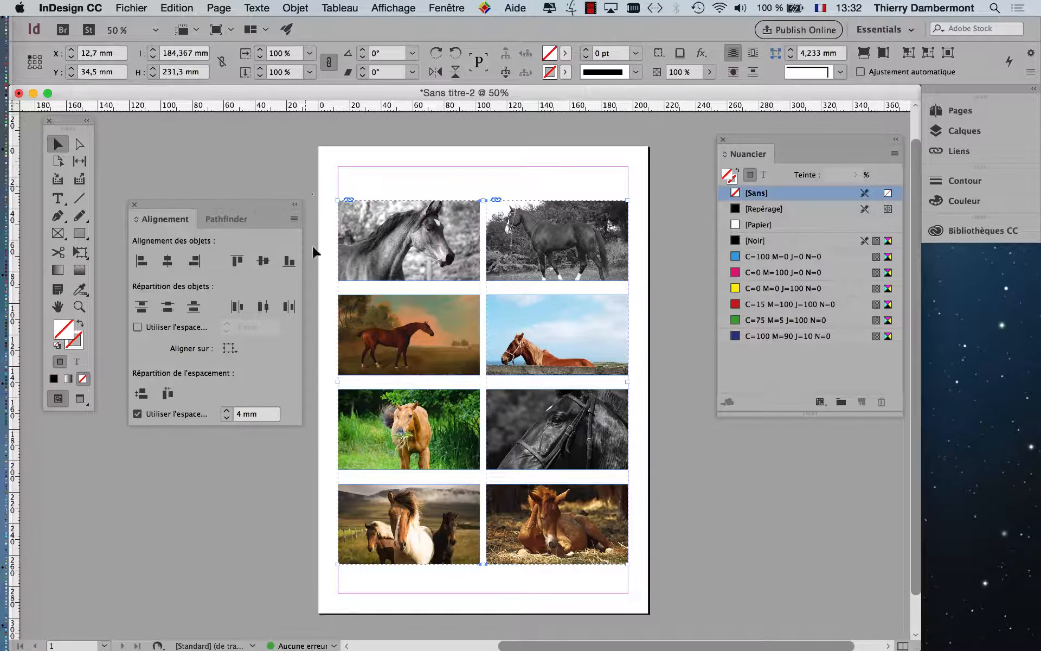
left_click(647, 432)
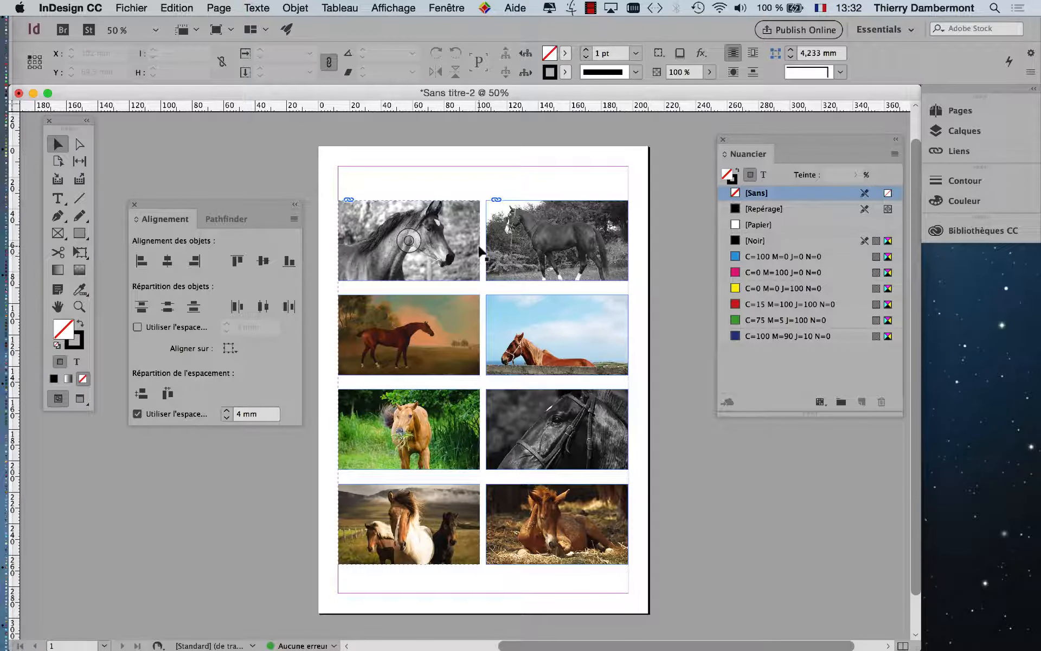
Activate the Rectangle tool beside the gap between the columns, with no stroke and the yellow C=0 M=0 J=100 N=0 fill.
scroll(481, 252, "up", 2)
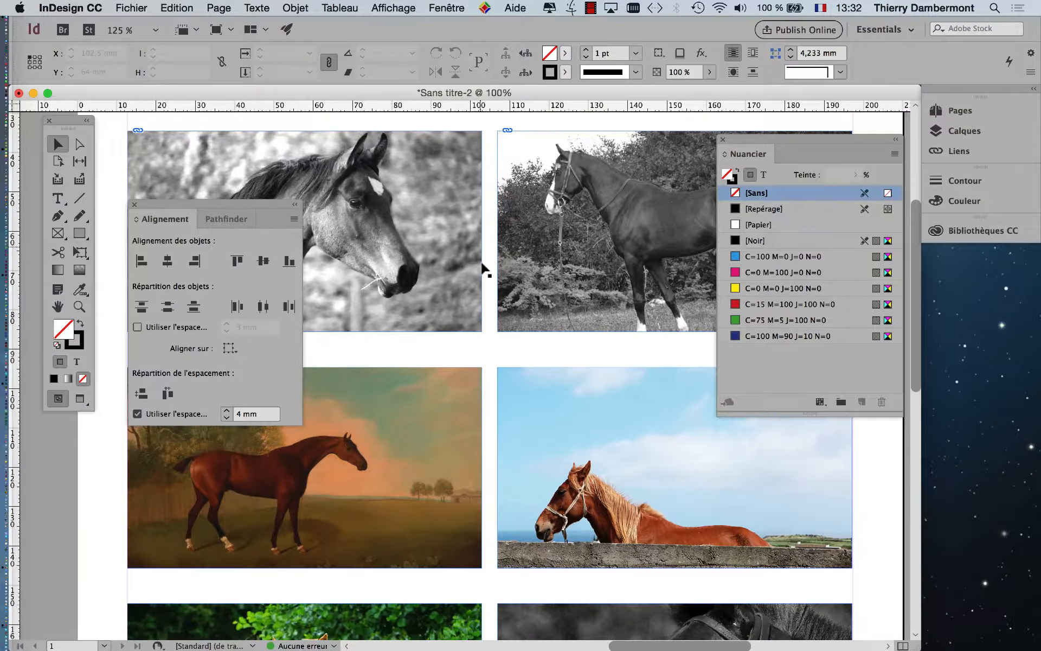
scroll(486, 269, "up", 1)
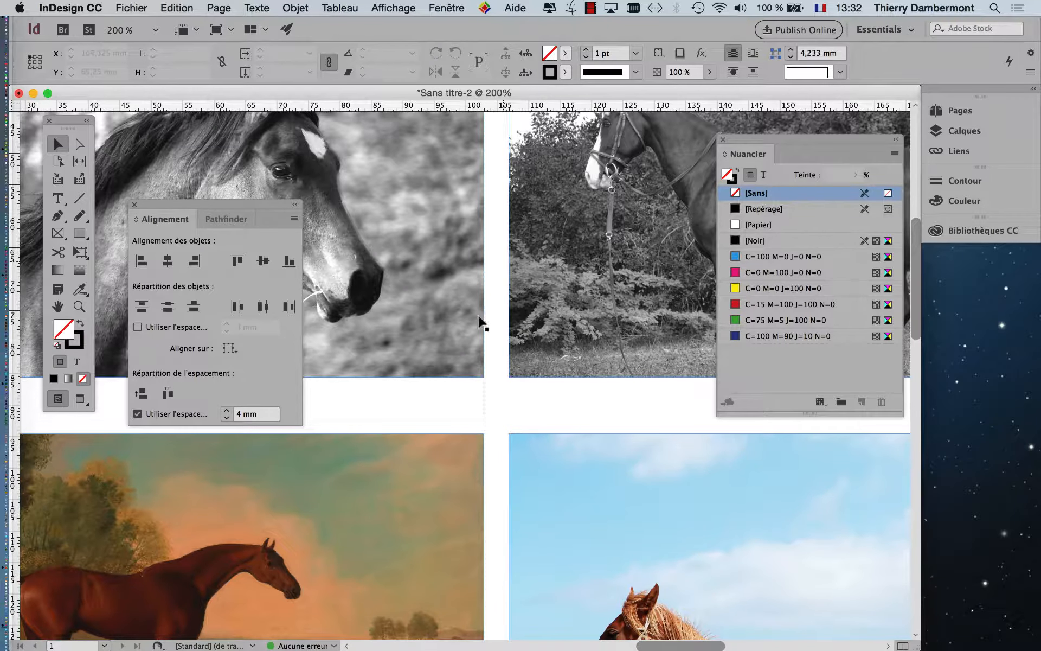
scroll(494, 349, "up", 1)
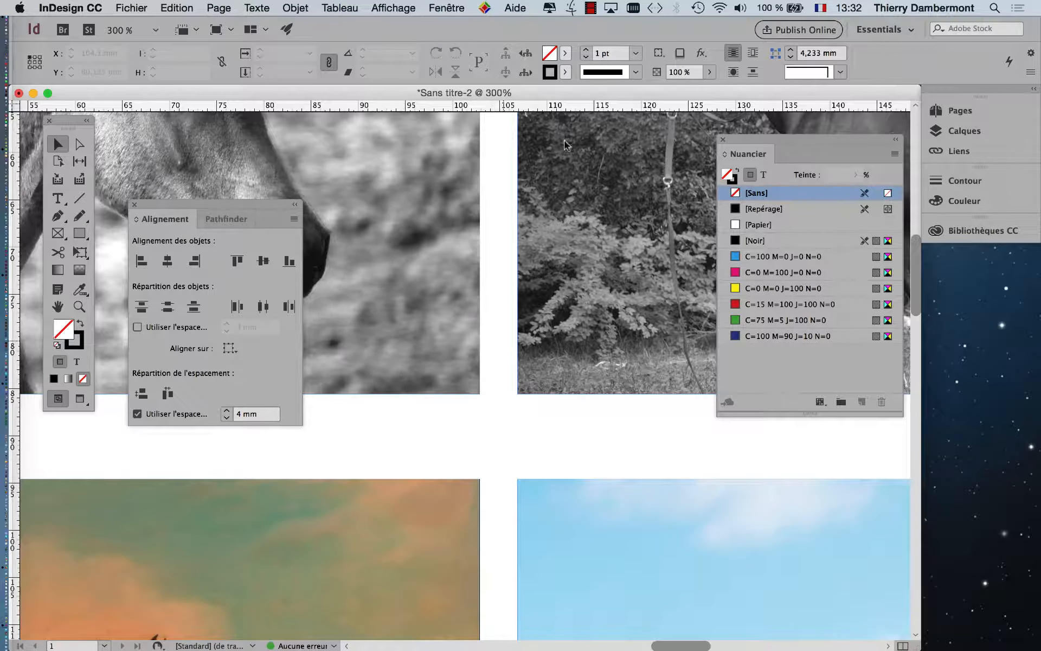
left_click_drag(64, 120, 376, 112)
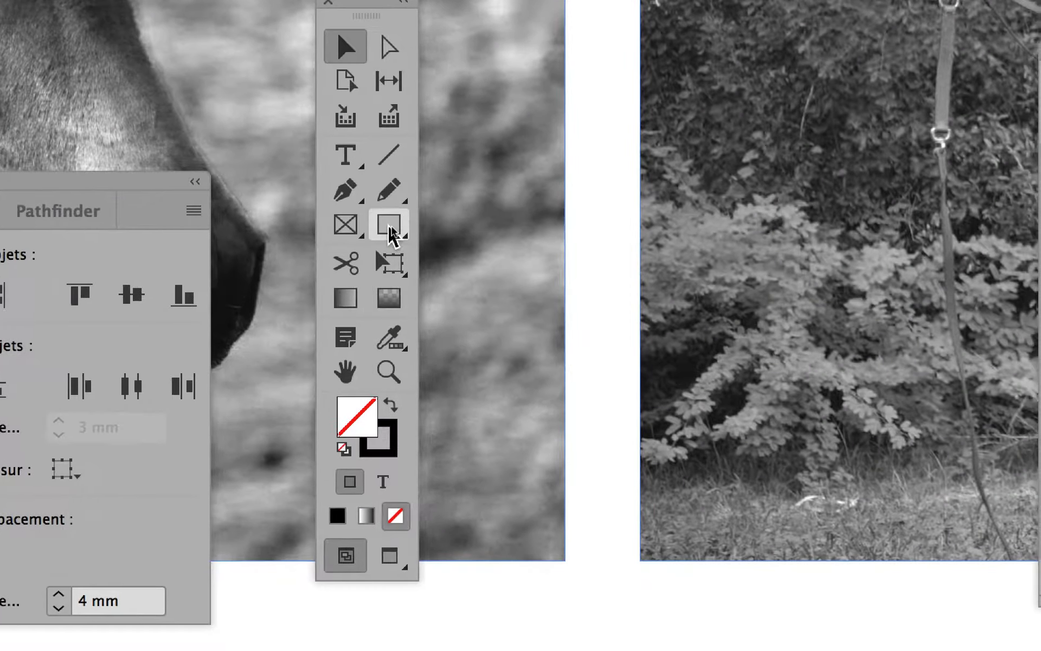
left_click(390, 227)
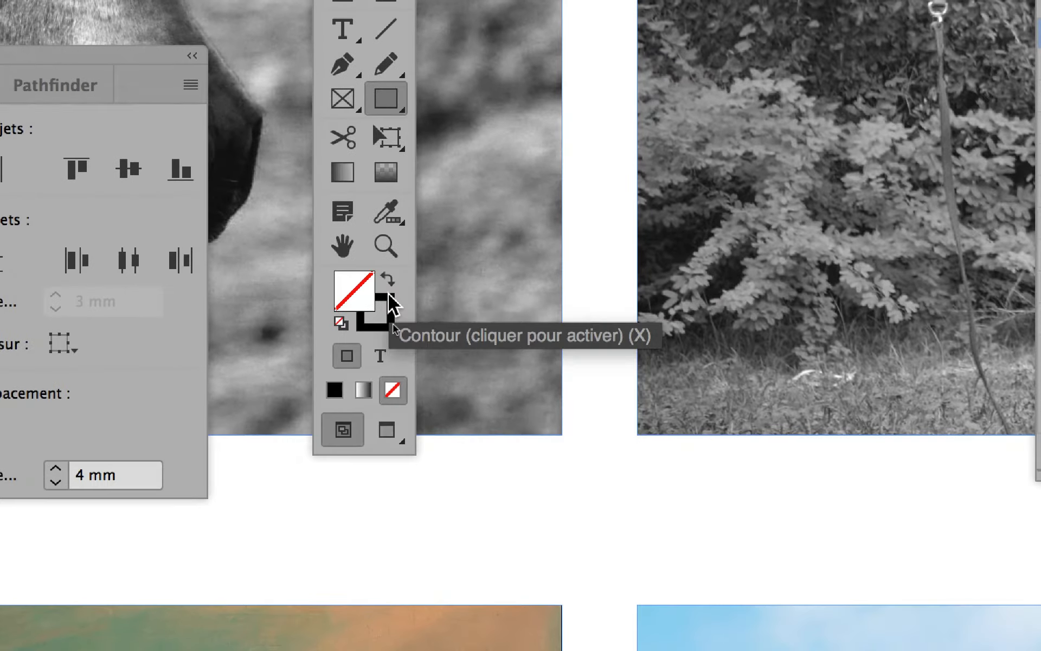
left_click(386, 417)
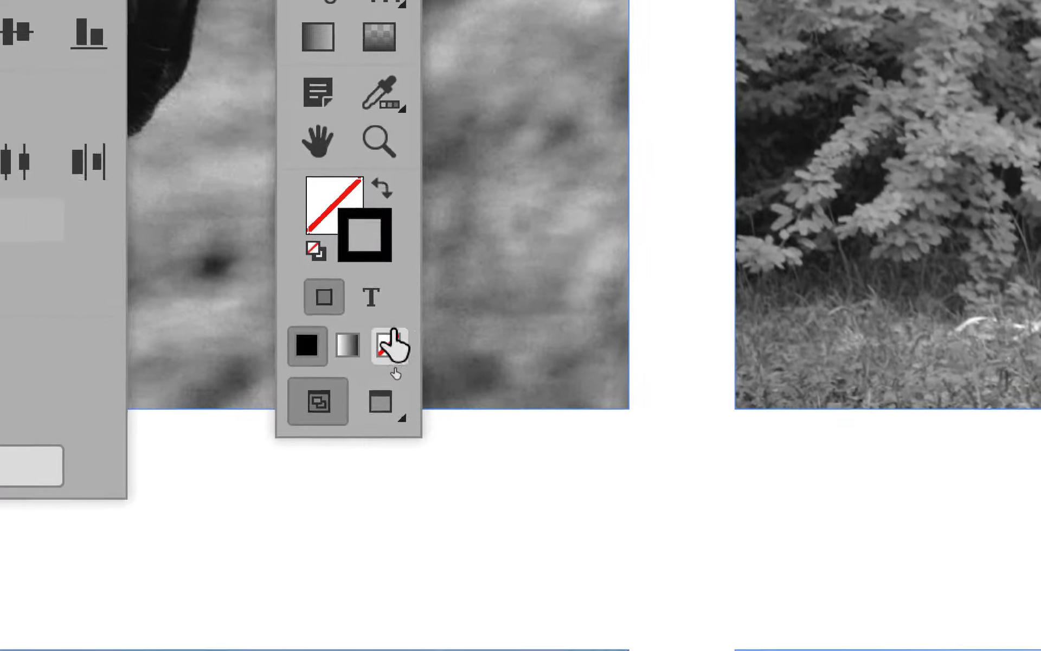
left_click(393, 429)
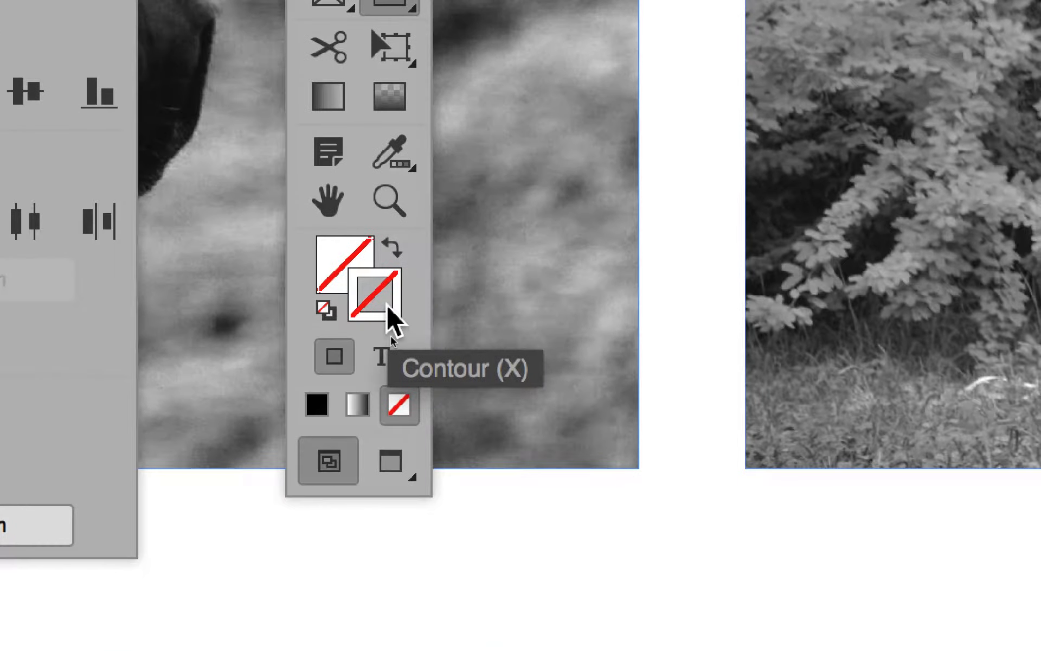
left_click(325, 283)
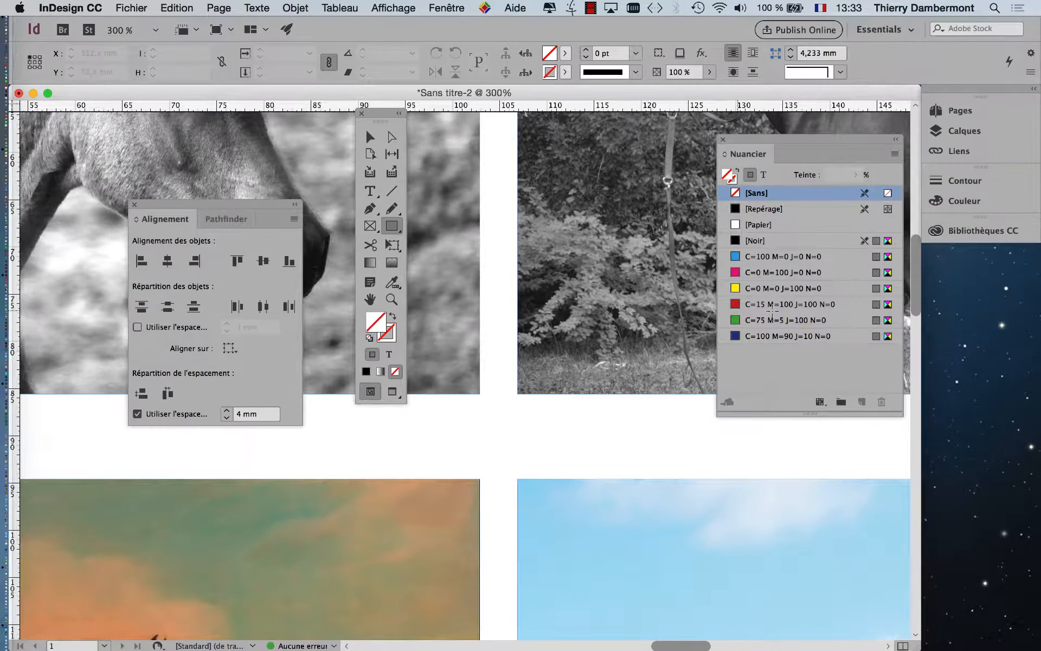
left_click(786, 290)
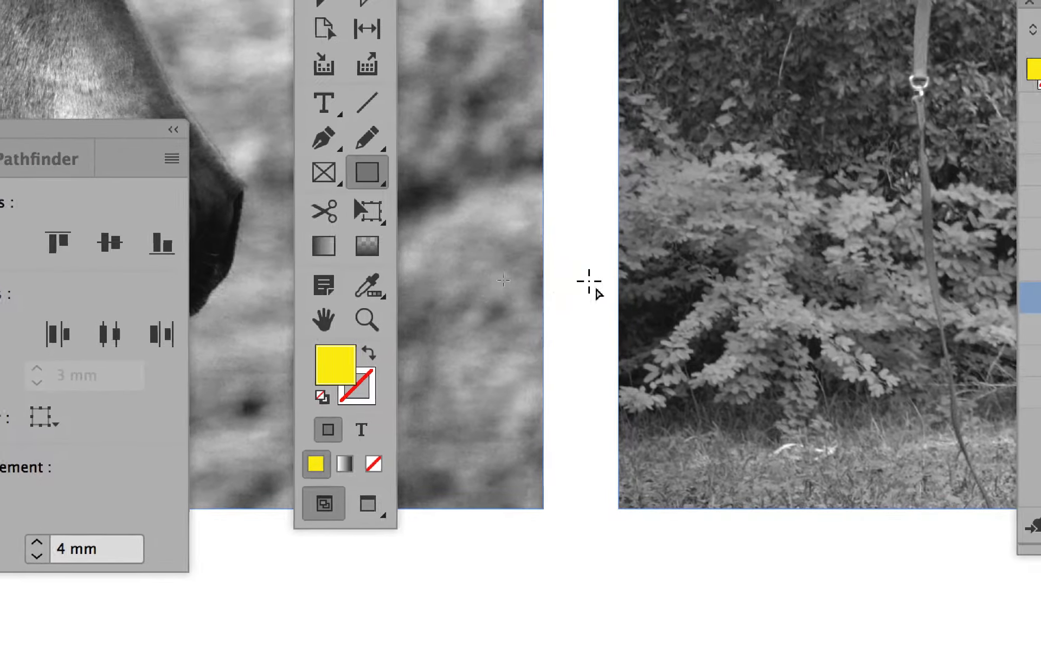
Draw a yellow rectangle by the gap between the two black-and-white images and resize it to span the gap, about 4 by 5.3 mm.
left_click_drag(727, 215, 969, 322)
left_click_drag(673, 320, 672, 320)
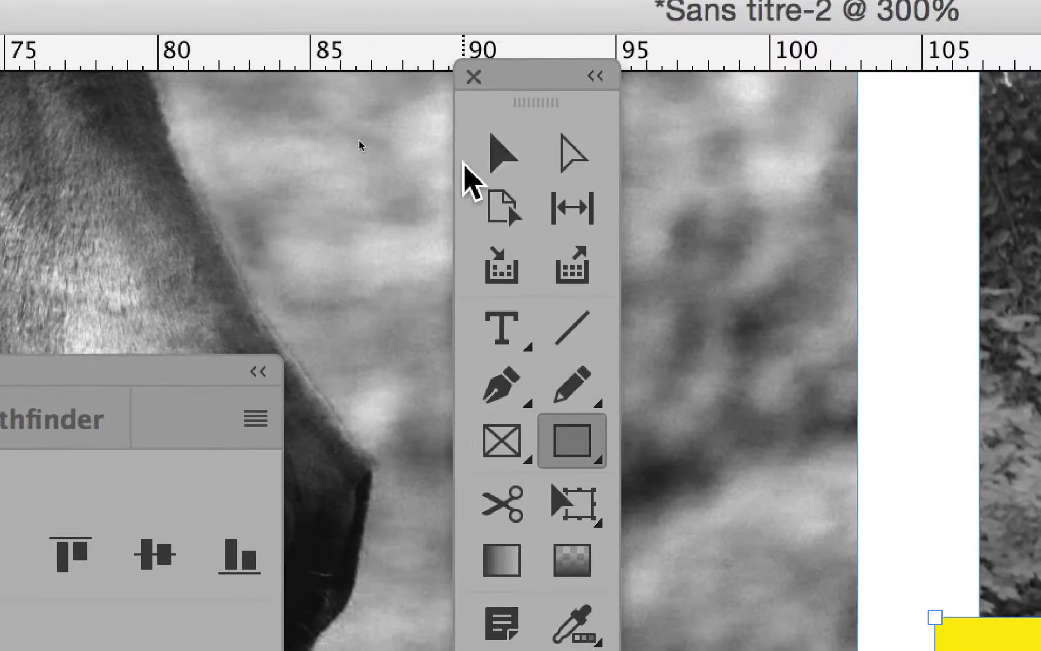
left_click(495, 169)
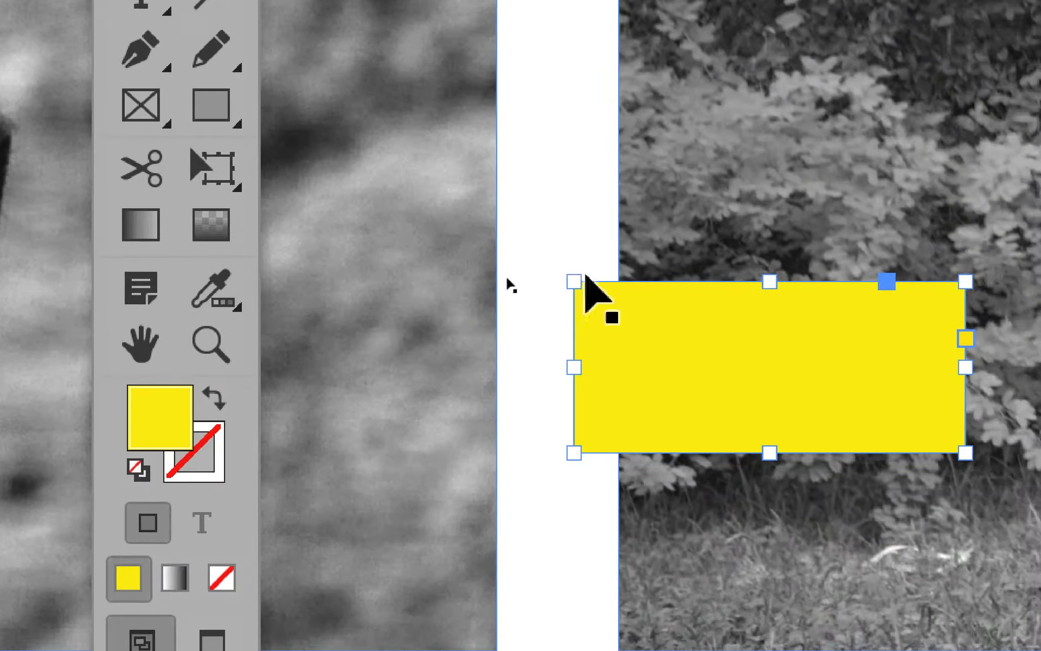
mouse_move(576, 280)
left_mouse_down()
mouse_move(497, 251)
mouse_move(562, 270)
left_mouse_up()
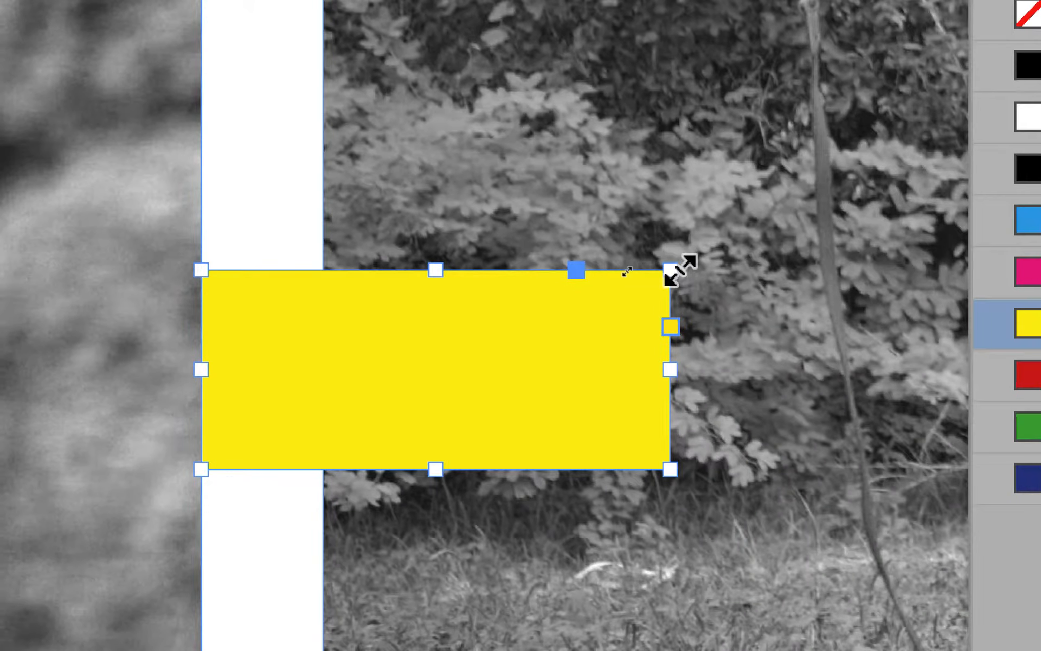
left_click_drag(680, 271, 328, 307)
left_click_drag(591, 279, 592, 278)
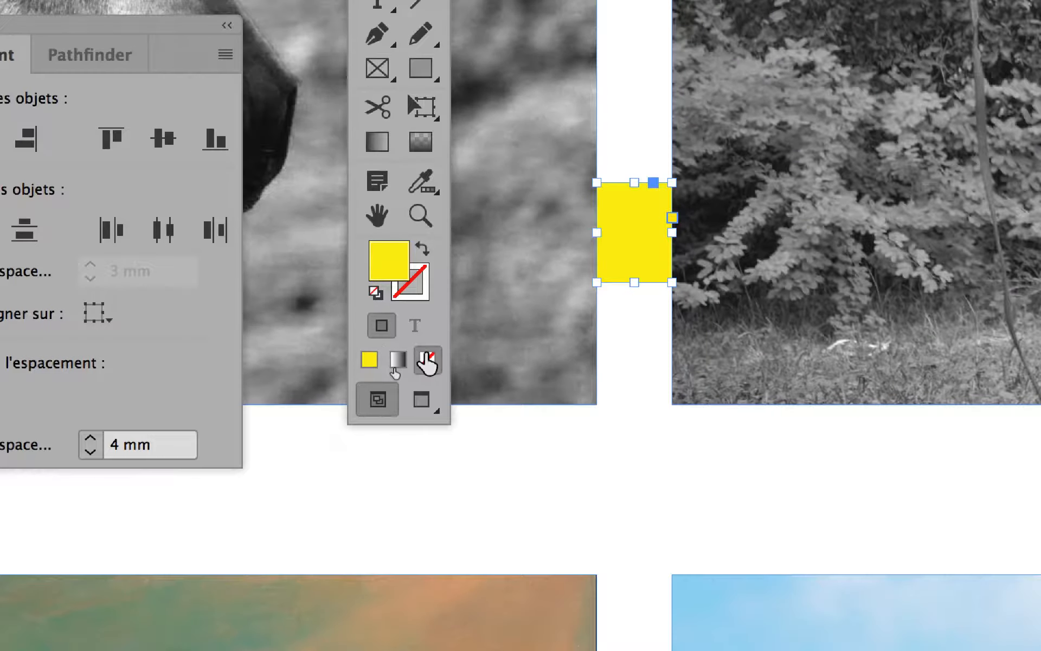
Remove the fill from the gap rectangle, deselect it and select the empty shape again.
left_click(428, 363)
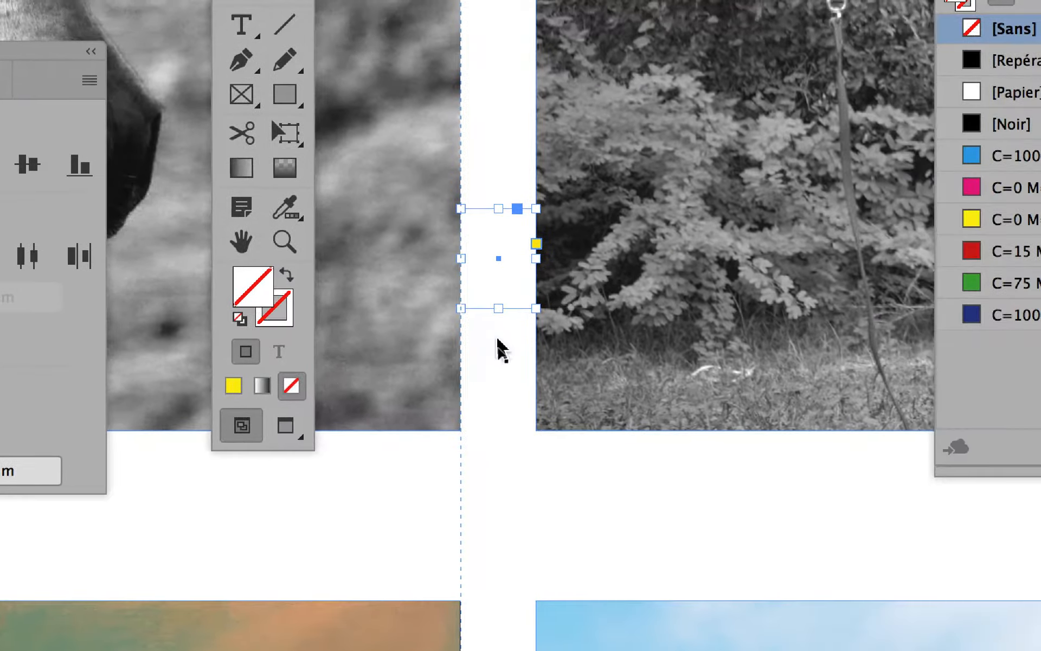
left_click(501, 350)
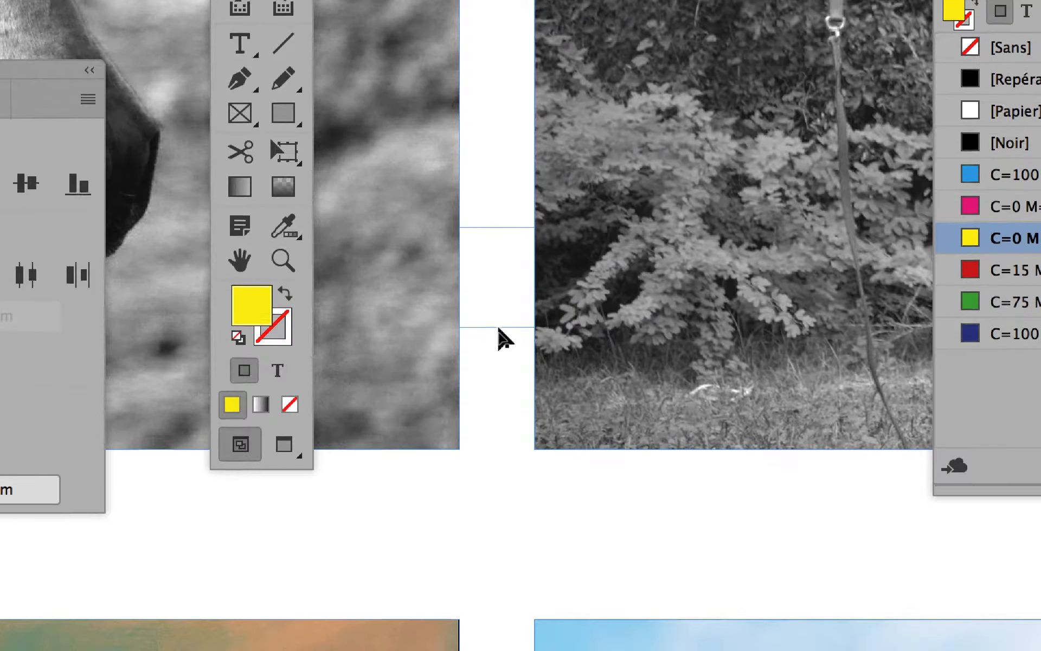
left_click(497, 262)
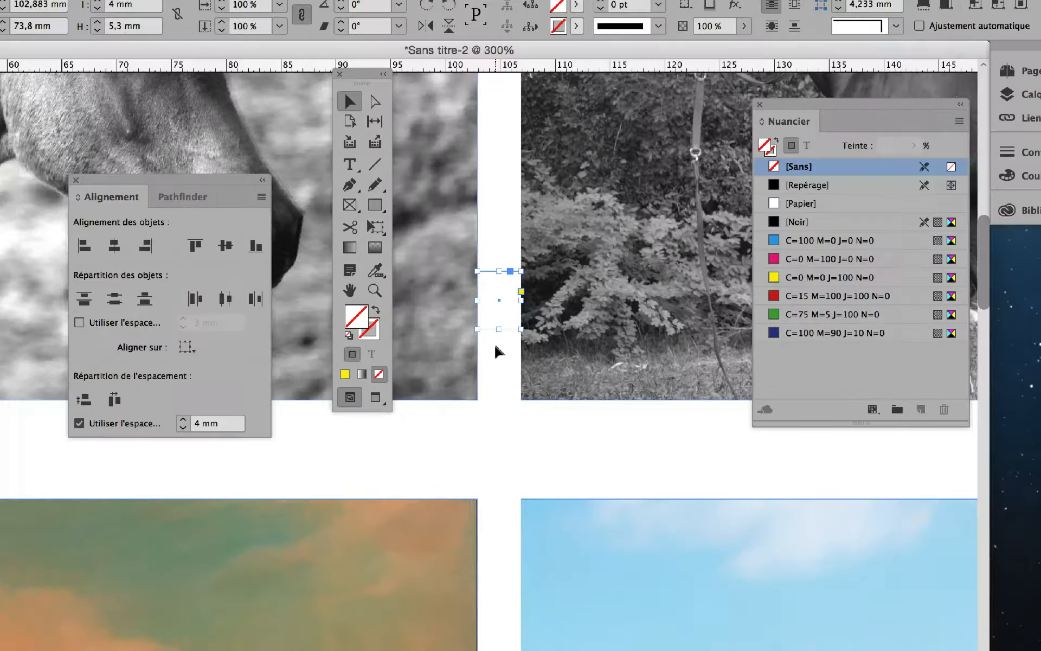
Measure the horizontal gap between the two black-and-white images with the Measure tool, then close the measurement information.
key("i")
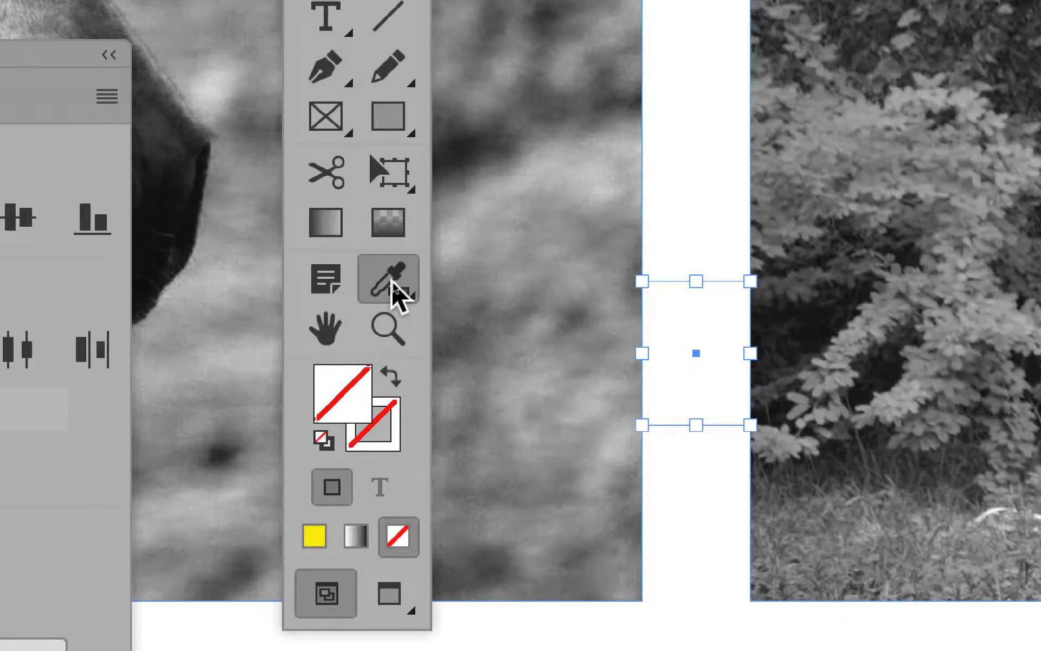
left_click(392, 280)
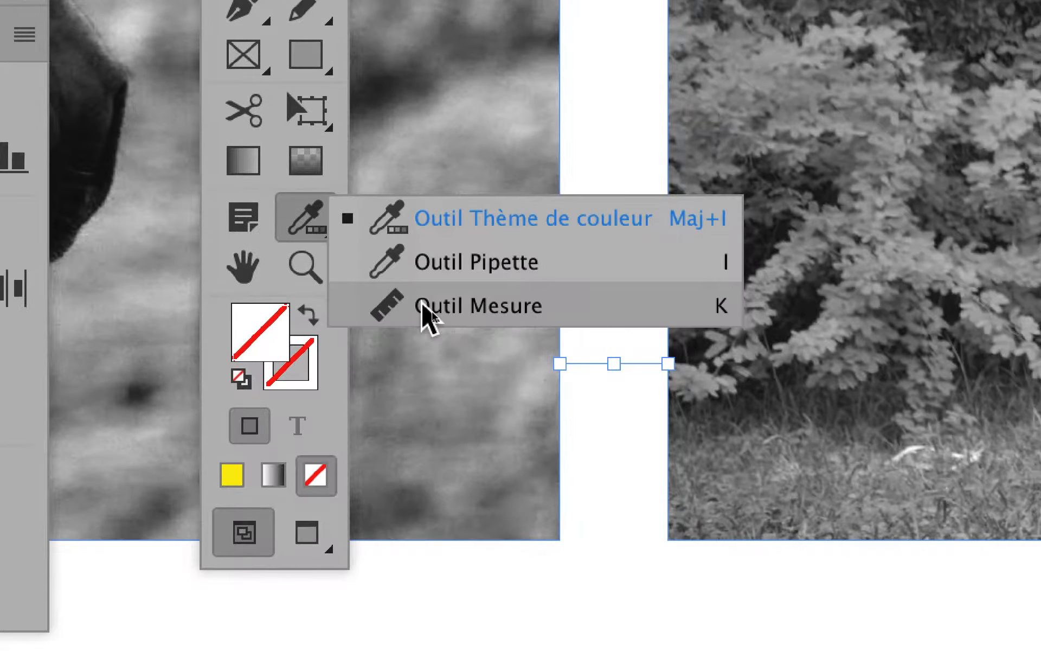
left_click(428, 310)
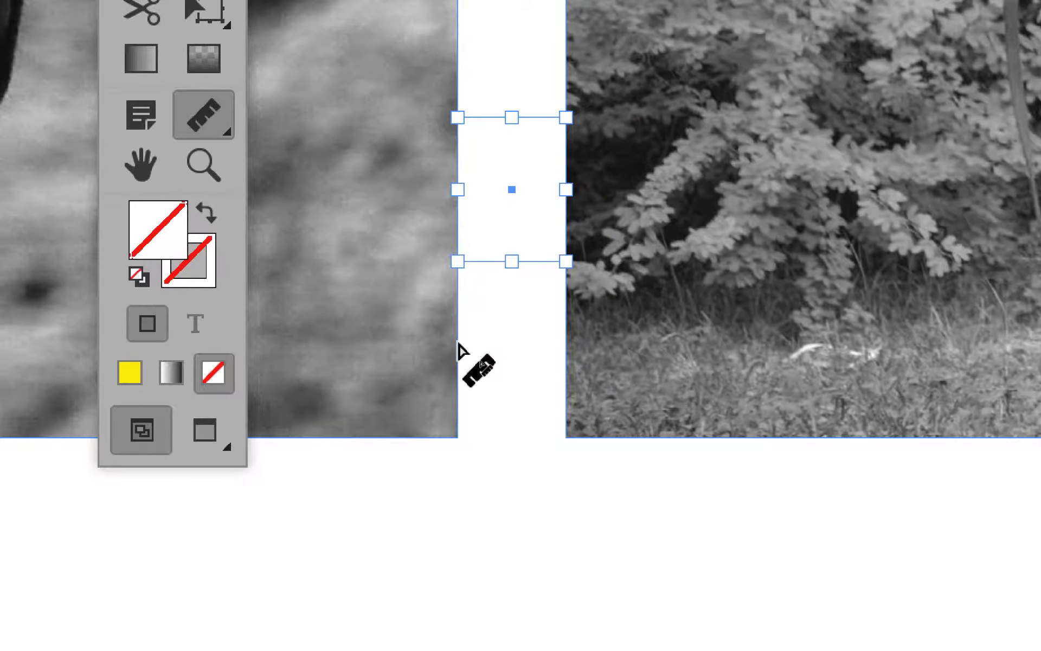
left_click_drag(458, 343, 510, 286)
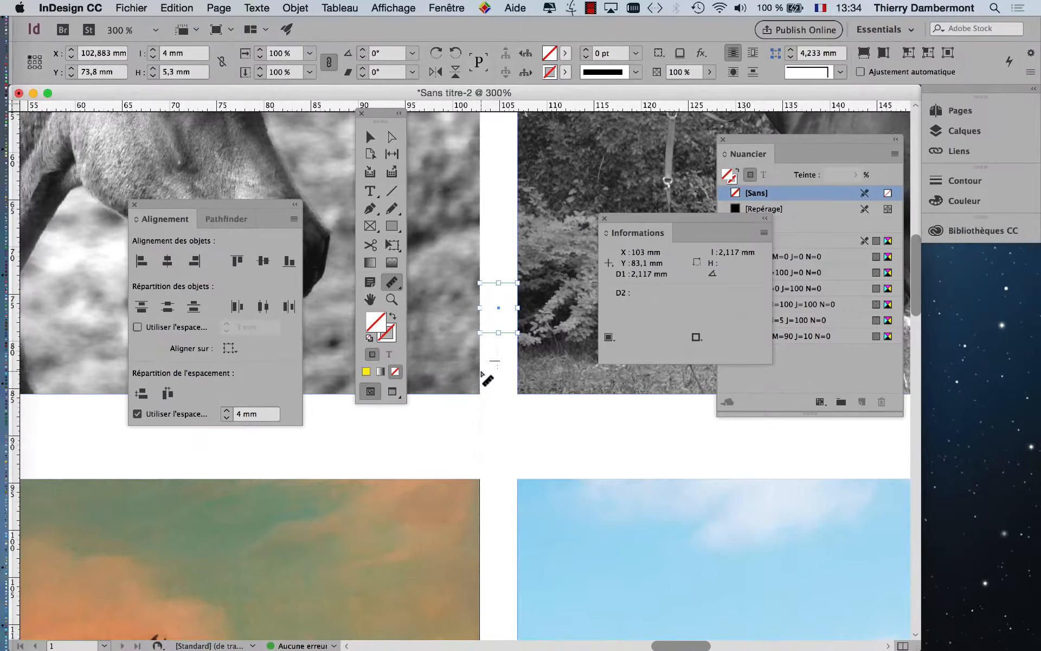
left_click_drag(517, 375, 518, 374)
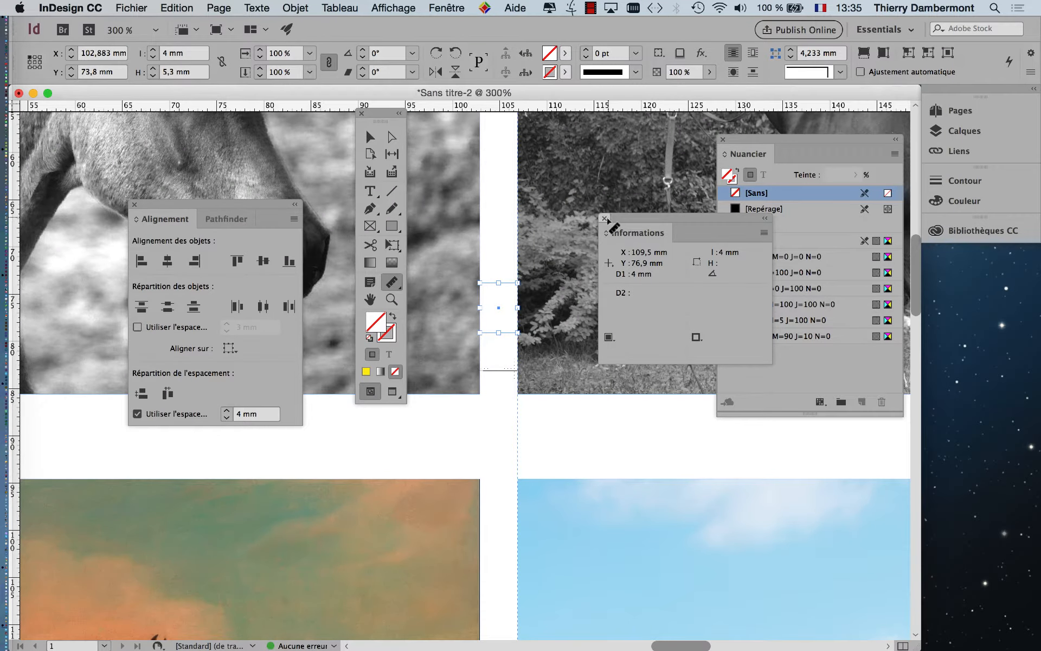
left_click(605, 218)
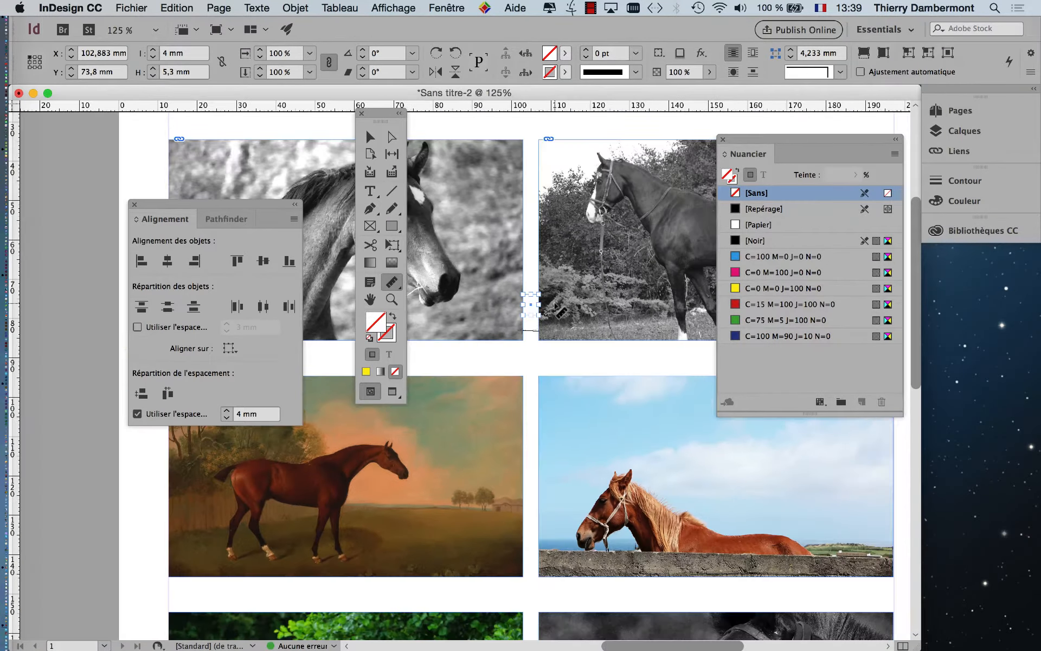
Move the floating tool palette clear of the image grid, onto the pasteboard beside the page.
scroll(559, 310, "down", 2)
left_click_drag(378, 113, 66, 151)
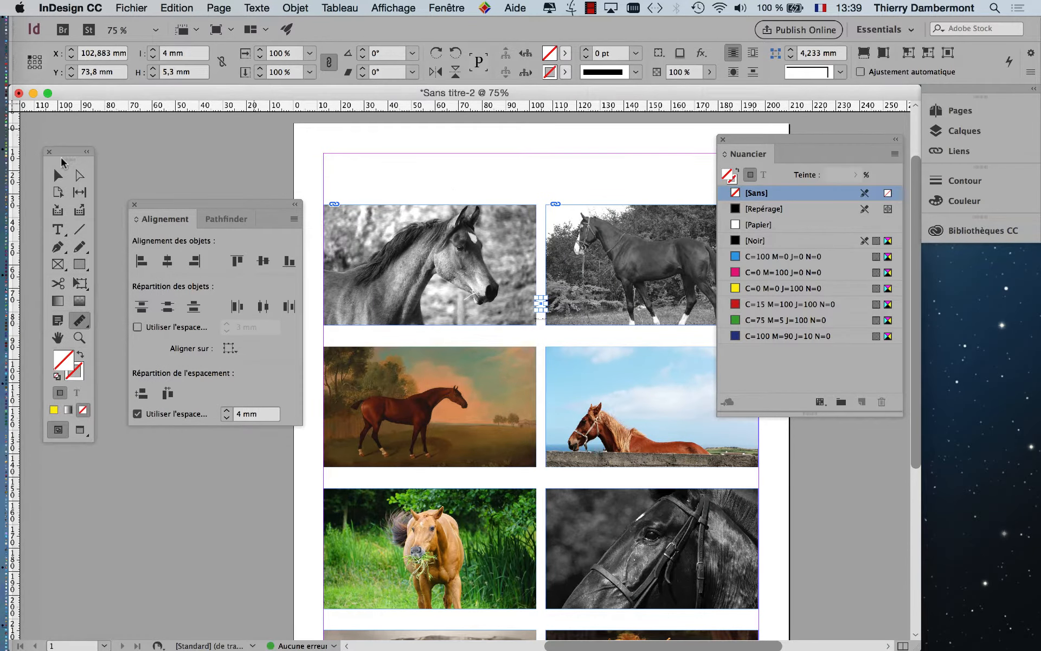